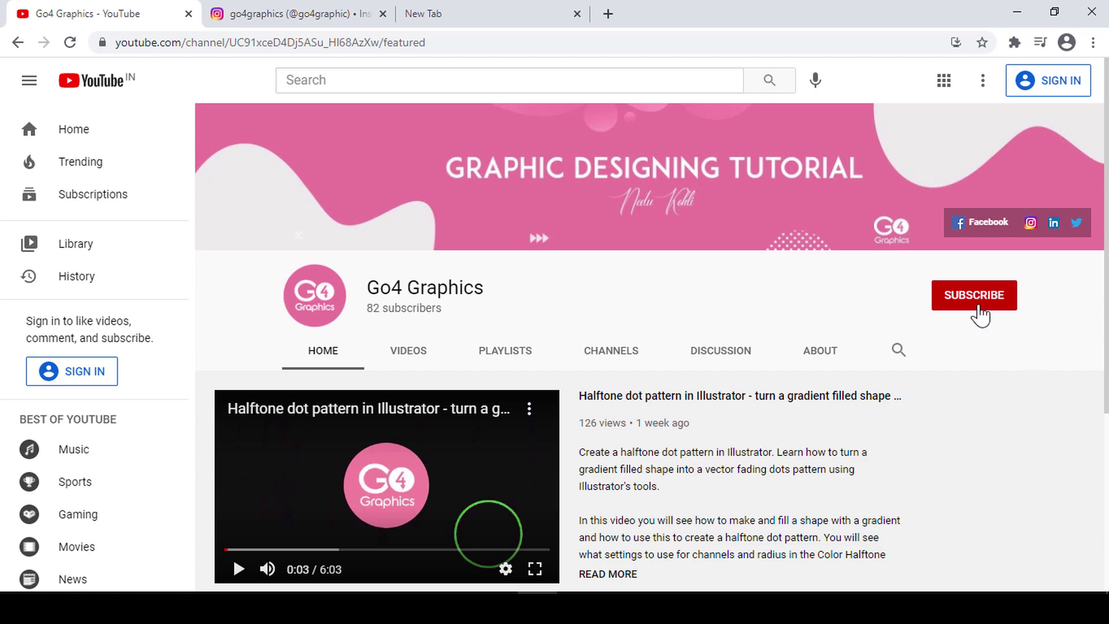
pyautogui.click(327, 13)
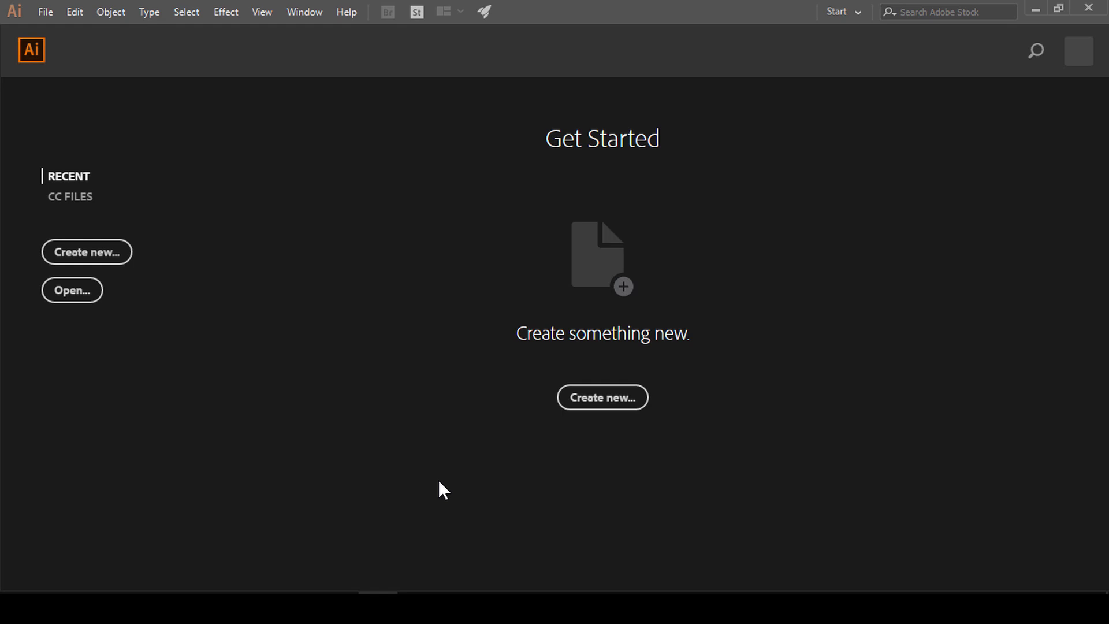
# Start a new document with a width and height of 600 px and 6 artboards.
pyautogui.click(602, 399)
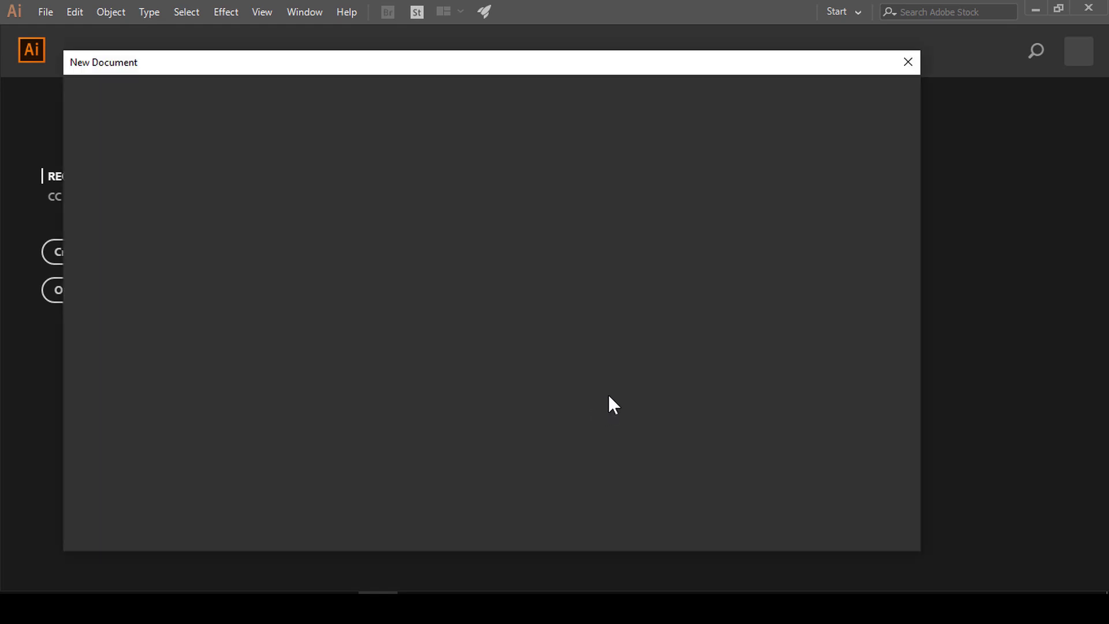
pyautogui.click(717, 212)
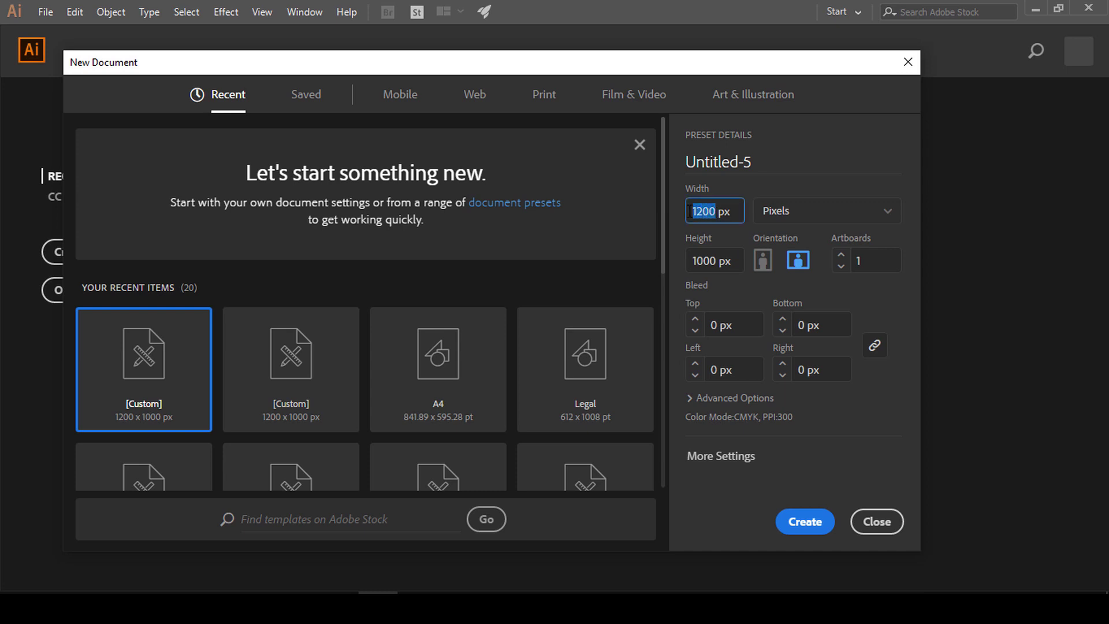
pyautogui.write('600')
pyautogui.press('Tab')
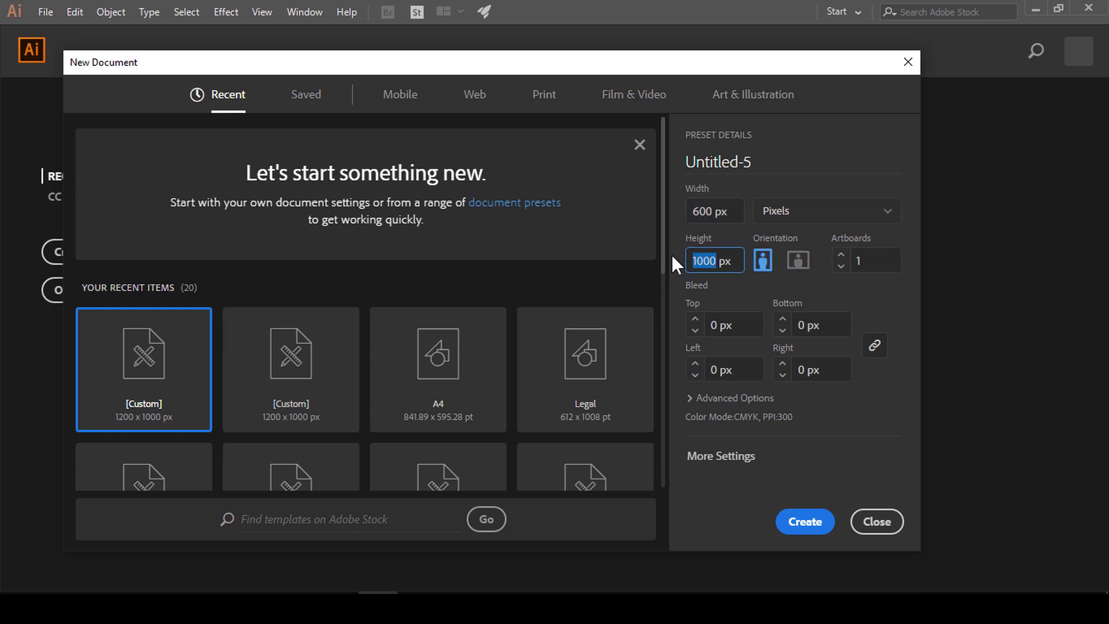
pyautogui.write('600')
pyautogui.click(841, 256)
pyautogui.click(841, 256)
pyautogui.click(841, 256)
pyautogui.click(841, 256)
pyautogui.click(841, 255)
# Create the document with RGB Color mode and Screen (72 ppi) raster effects.
pyautogui.click(693, 398)
pyautogui.scroll(-1, 717, 408)
pyautogui.click(770, 350)
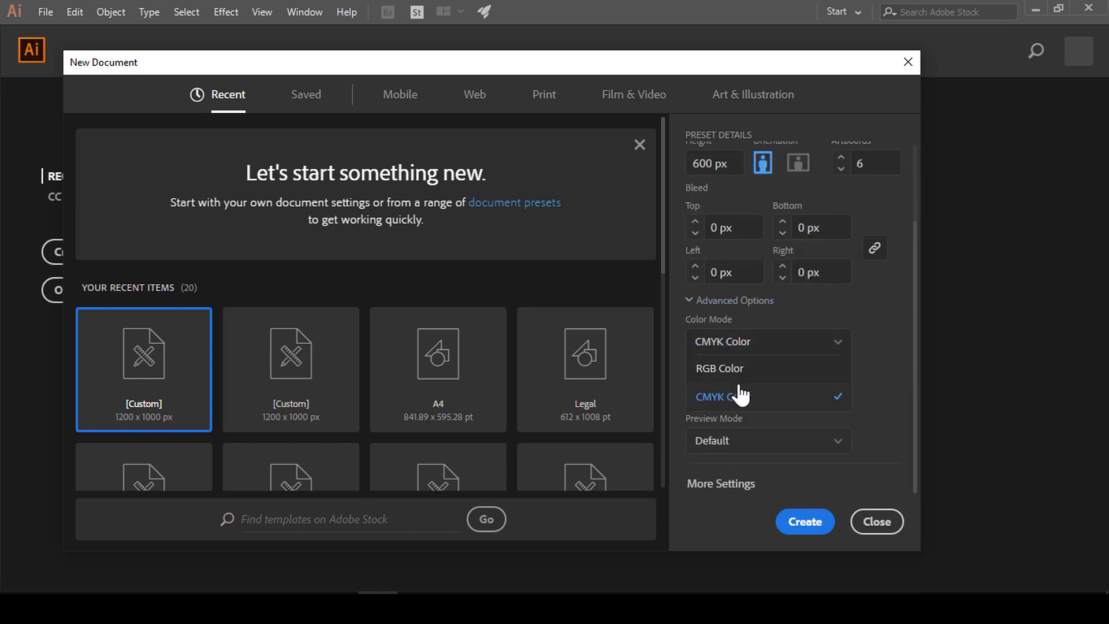
pyautogui.click(740, 367)
pyautogui.click(754, 394)
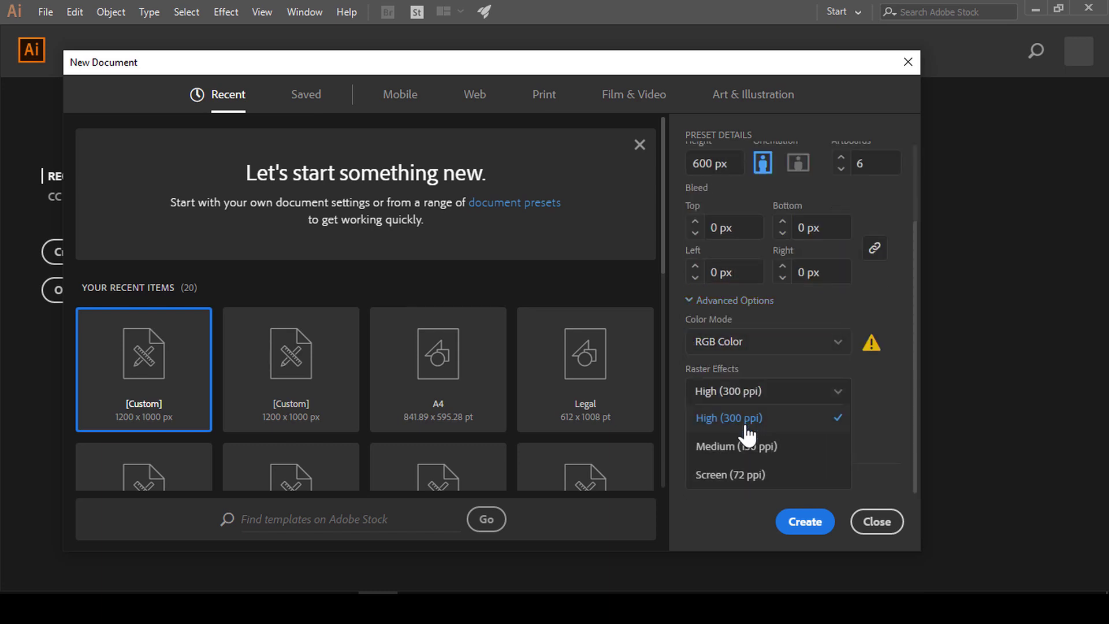
pyautogui.click(763, 480)
pyautogui.click(807, 523)
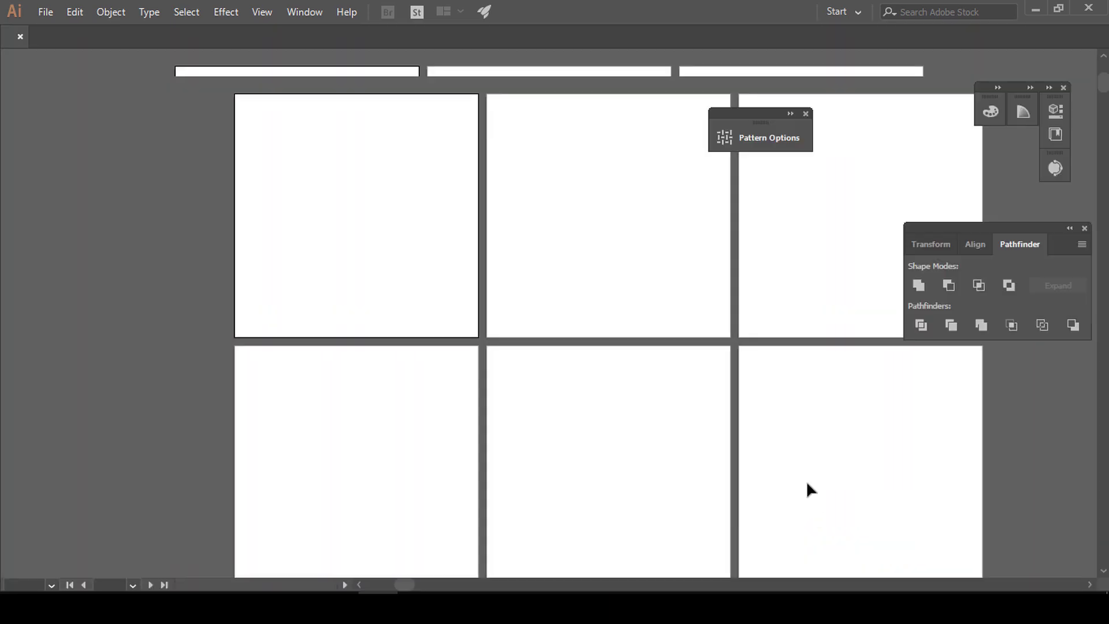
# Close the floating Pathfinder and Pattern Options panels that cover the artboards.
pyautogui.click(1084, 228)
pyautogui.click(806, 115)
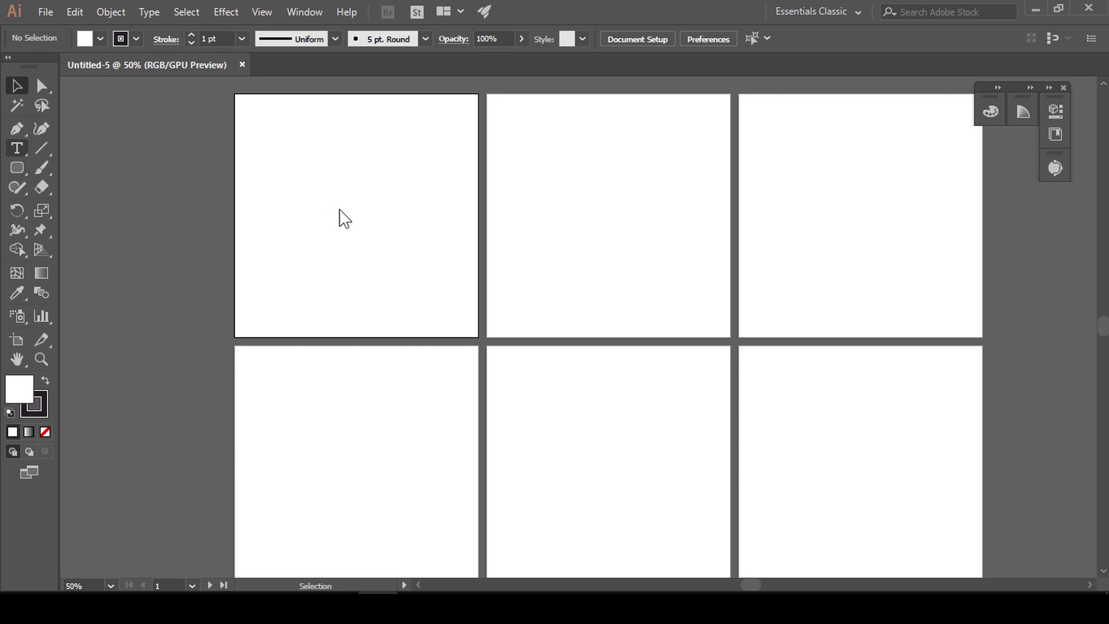
# Place a point text object on the first artboard and enlarge its font size to 48 pt.
pyautogui.press('t')
pyautogui.click(339, 209)
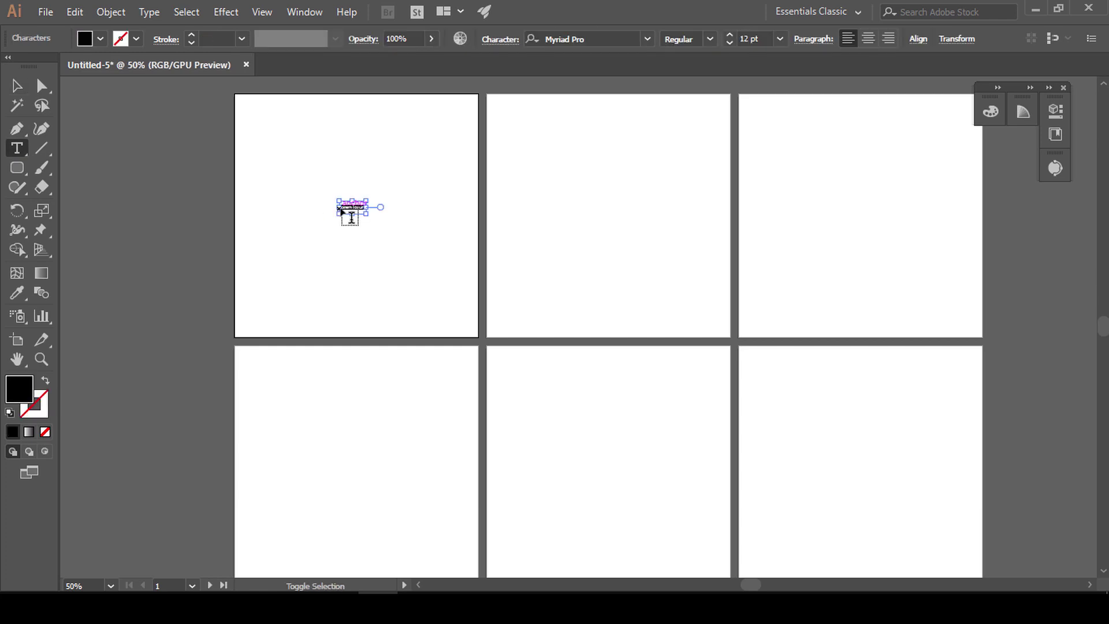
pyautogui.hotkey('ctrl', 'shift', '.')
pyautogui.hotkey('ctrl', 'shift', '.')
pyautogui.hotkey('ctrl', 'shift', '.')
pyautogui.hotkey('ctrl', 'shift', '.')
pyautogui.hotkey('ctrl', 'shift', '.')
pyautogui.hotkey('ctrl', 'shift', '.')
pyautogui.hotkey('ctrl', 'shift', '.')
pyautogui.hotkey('ctrl', 'shift', '.')
pyautogui.hotkey('ctrl', 'shift', '.')
pyautogui.hotkey('ctrl', 'shift', '.')
pyautogui.hotkey('ctrl', 'shift', '.')
pyautogui.hotkey('ctrl', 'shift', '.')
pyautogui.hotkey('ctrl', 'shift', '.')
pyautogui.hotkey('ctrl', 'shift', '.')
pyautogui.hotkey('ctrl', 'shift', '.')
pyautogui.hotkey('ctrl', 'shift', '.')
pyautogui.hotkey('ctrl', 'shift', '.')
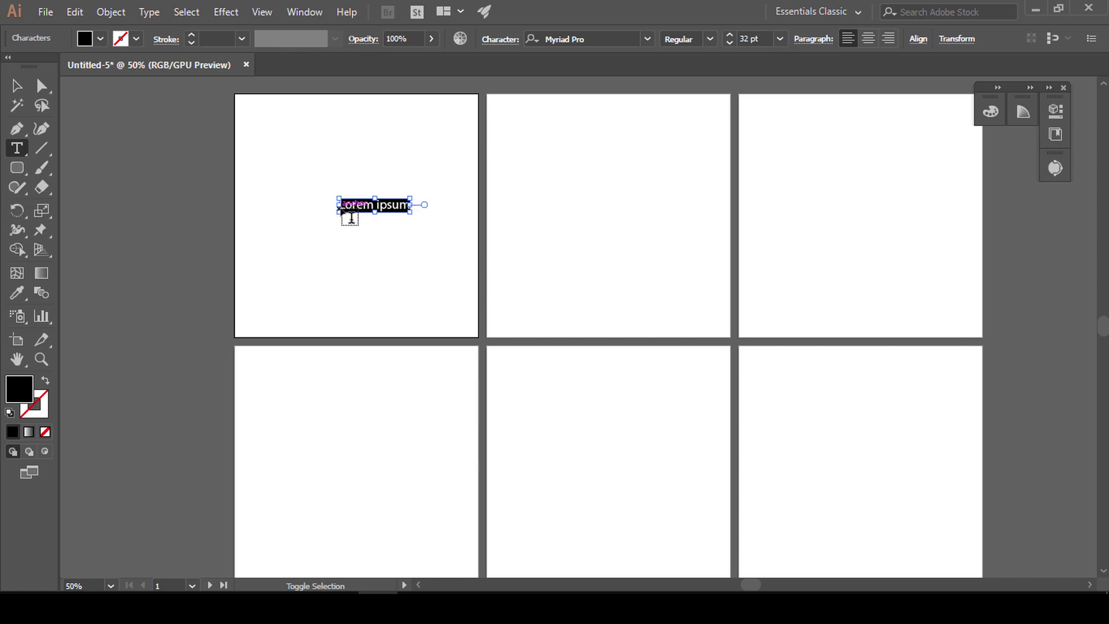
# Replace the placeholder text with "LOGO" and "DESIGN" on two lines and finish text editing.
pyautogui.press('BackSpace')
pyautogui.write('LOGO')
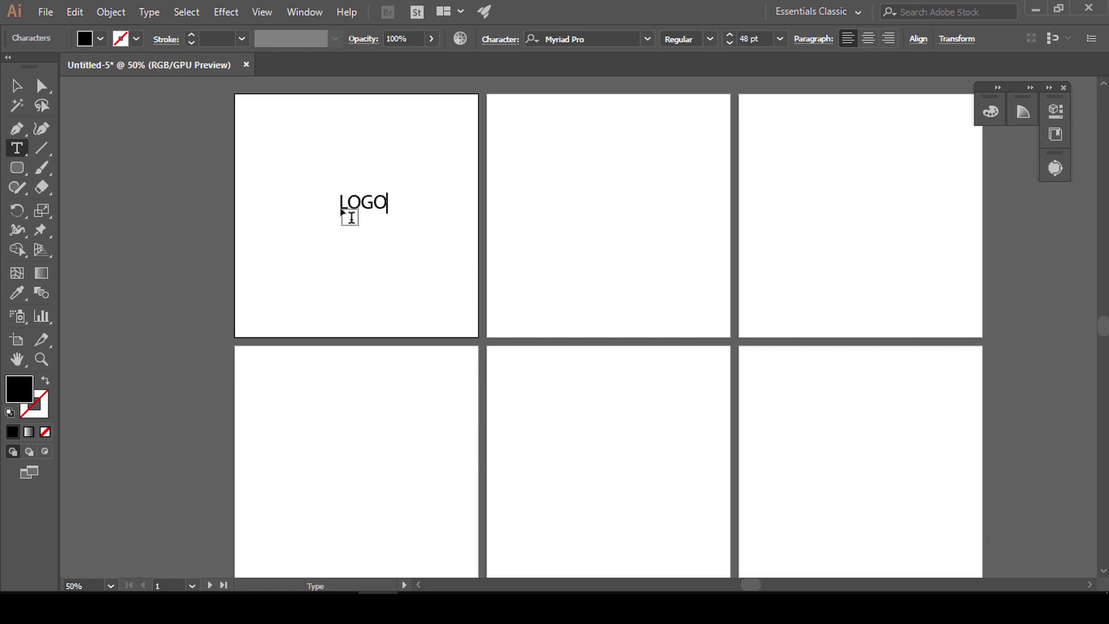
pyautogui.press('Return')
pyautogui.write('DESIGN')
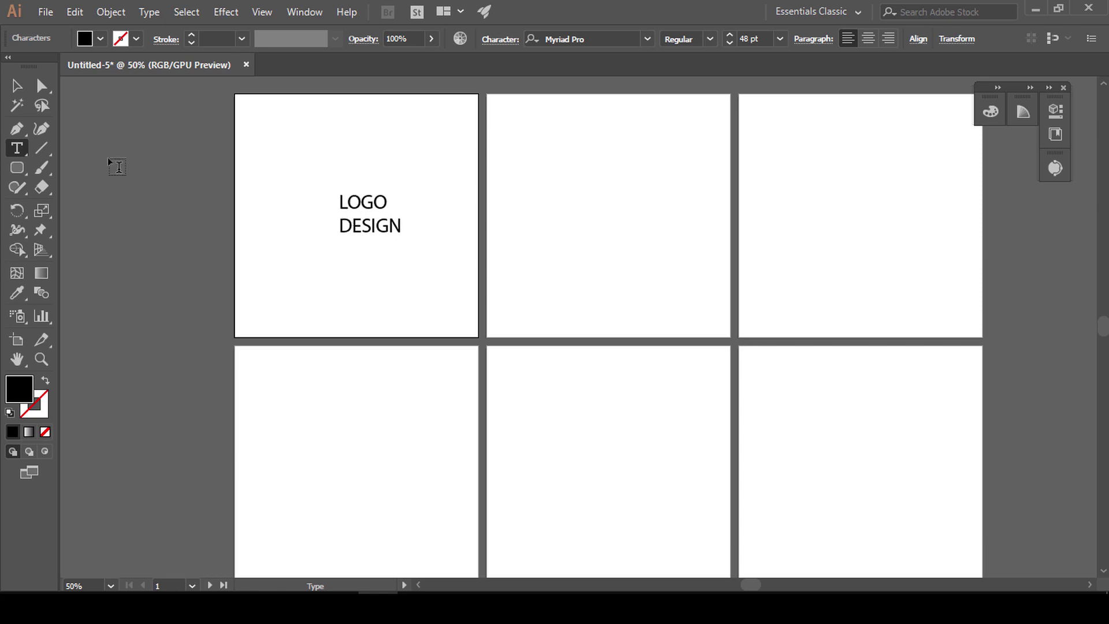
pyautogui.click(17, 86)
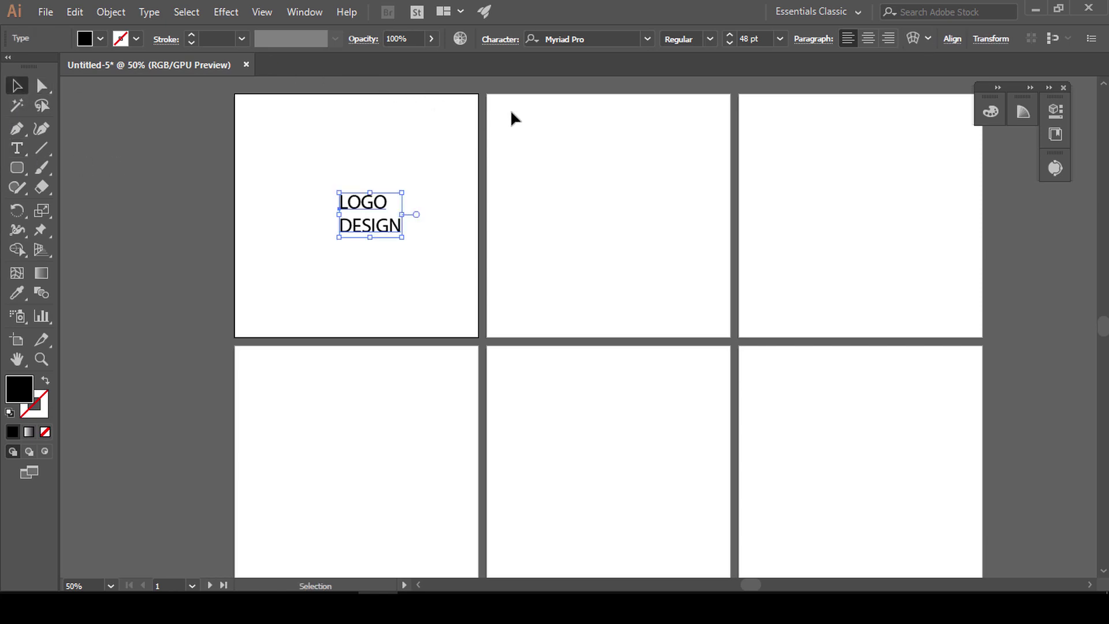
# Format the LOGO DESIGN text in AGRevueCyr Italic at 72 pt with centered paragraph alignment.
pyautogui.click(647, 39)
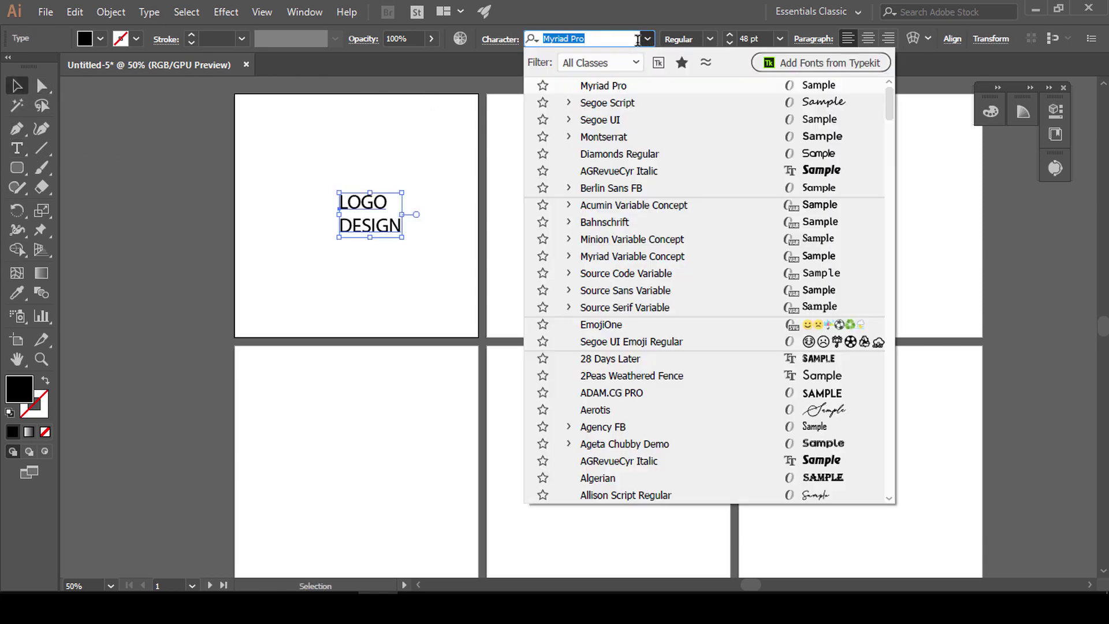
pyautogui.click(630, 171)
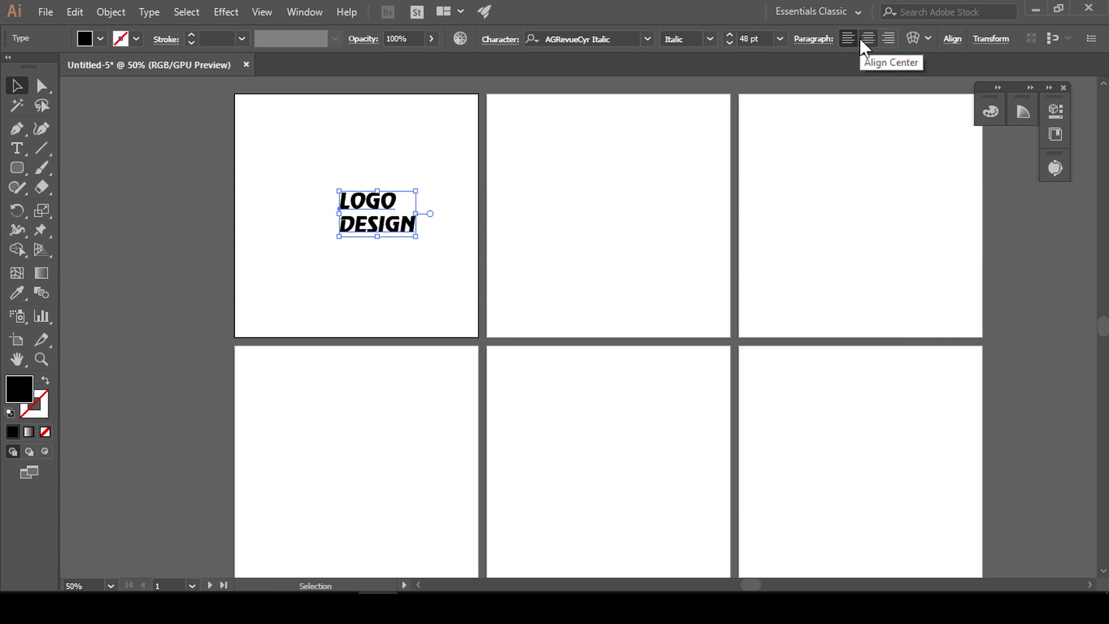
pyautogui.click(779, 40)
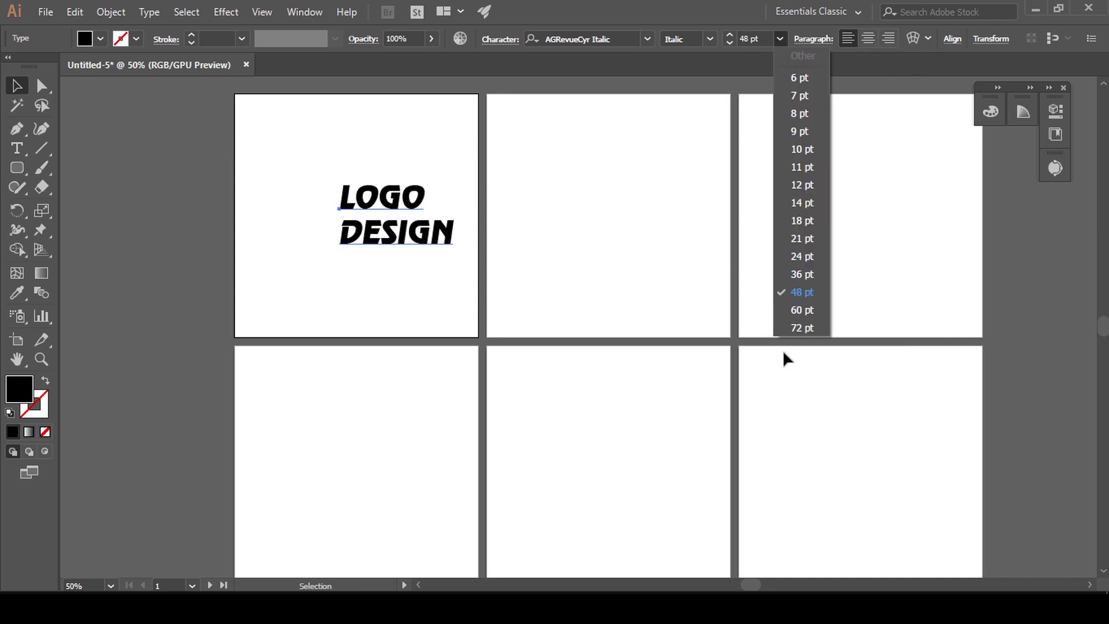
pyautogui.click(803, 329)
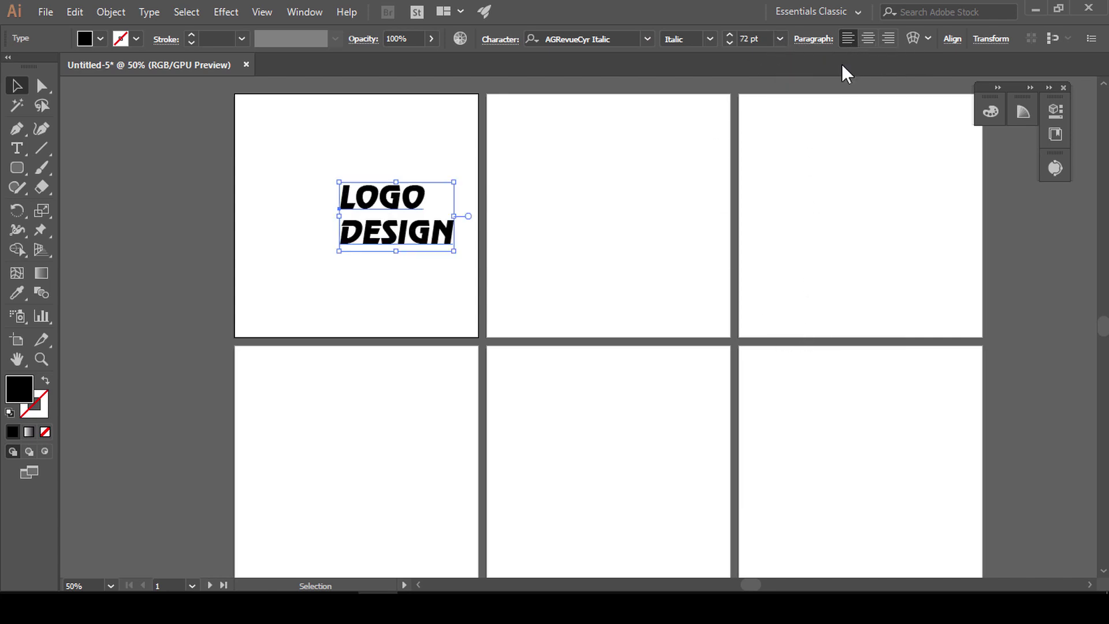
pyautogui.click(867, 39)
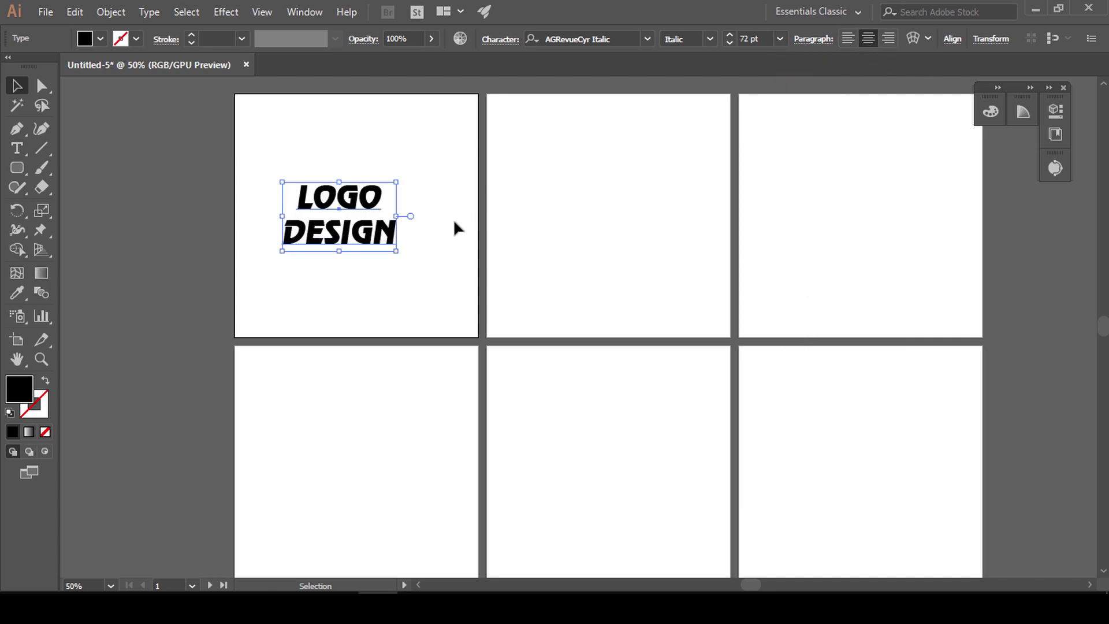
# Align the LOGO DESIGN text to the horizontal and vertical center of the first artboard and deselect it.
pyautogui.click(953, 39)
pyautogui.click(826, 89)
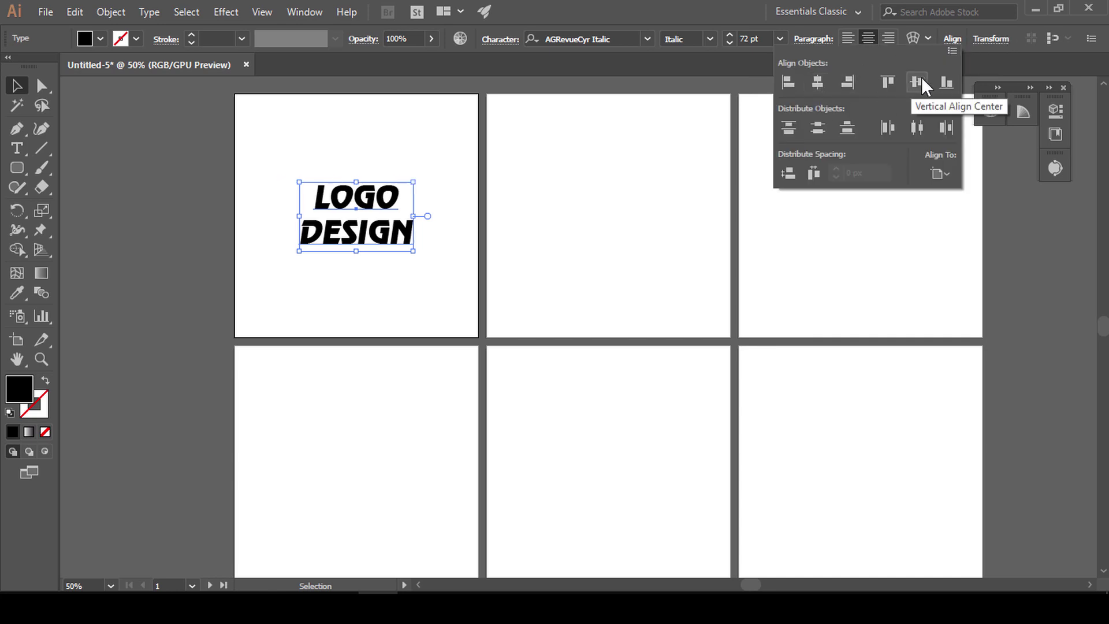
pyautogui.click(917, 83)
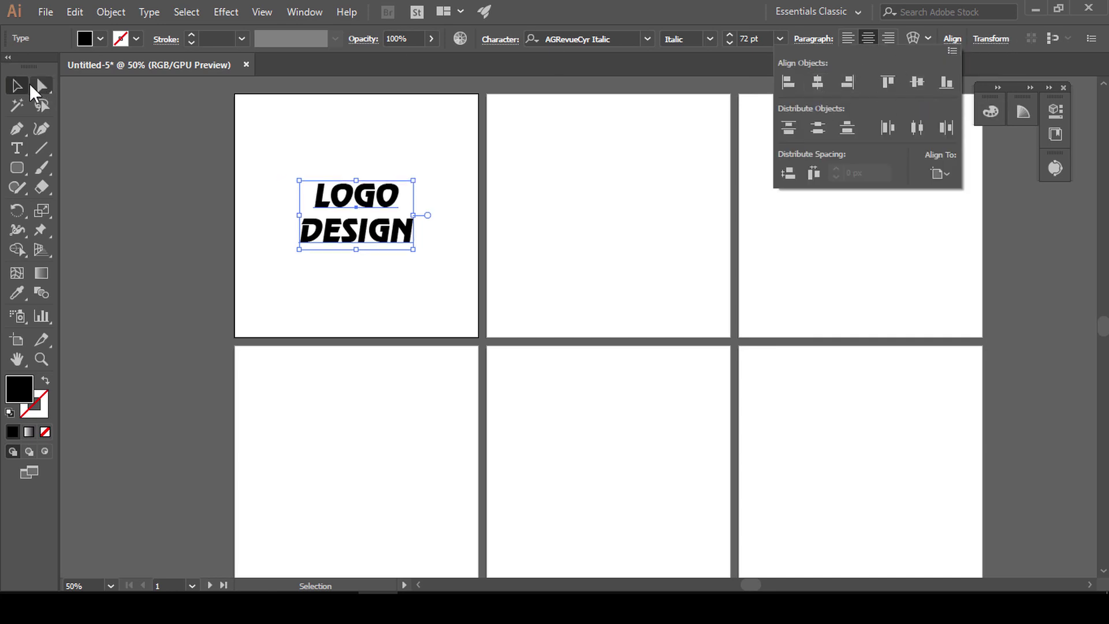
pyautogui.click(252, 240)
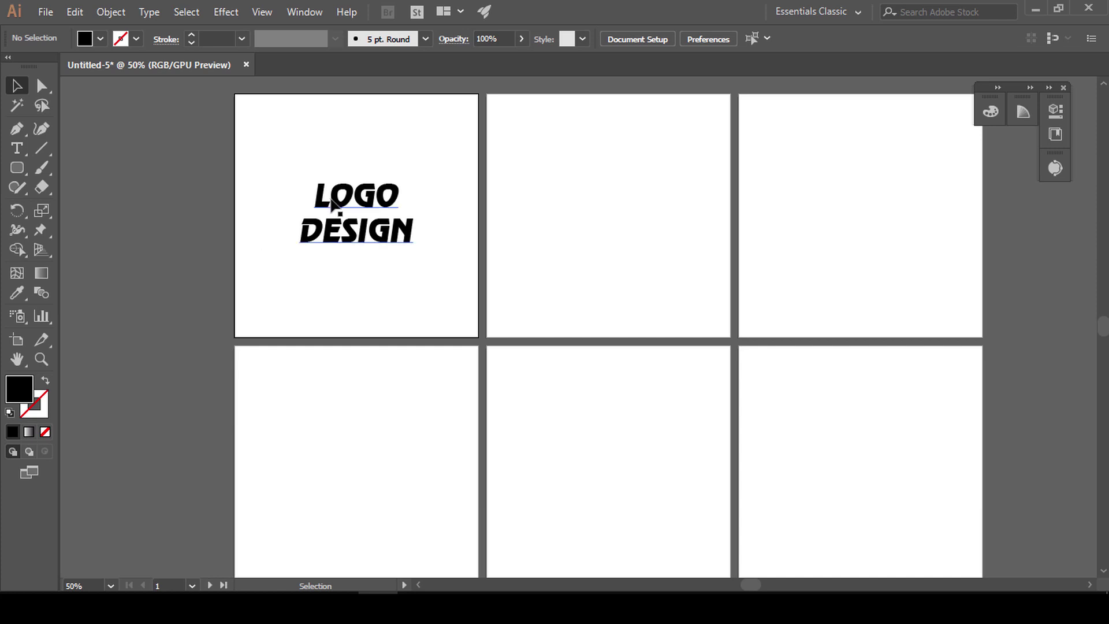
# Select the LOGO DESIGN text on the first artboard and copy it.
pyautogui.moveTo(259, 139); pyautogui.dragTo(441, 276)
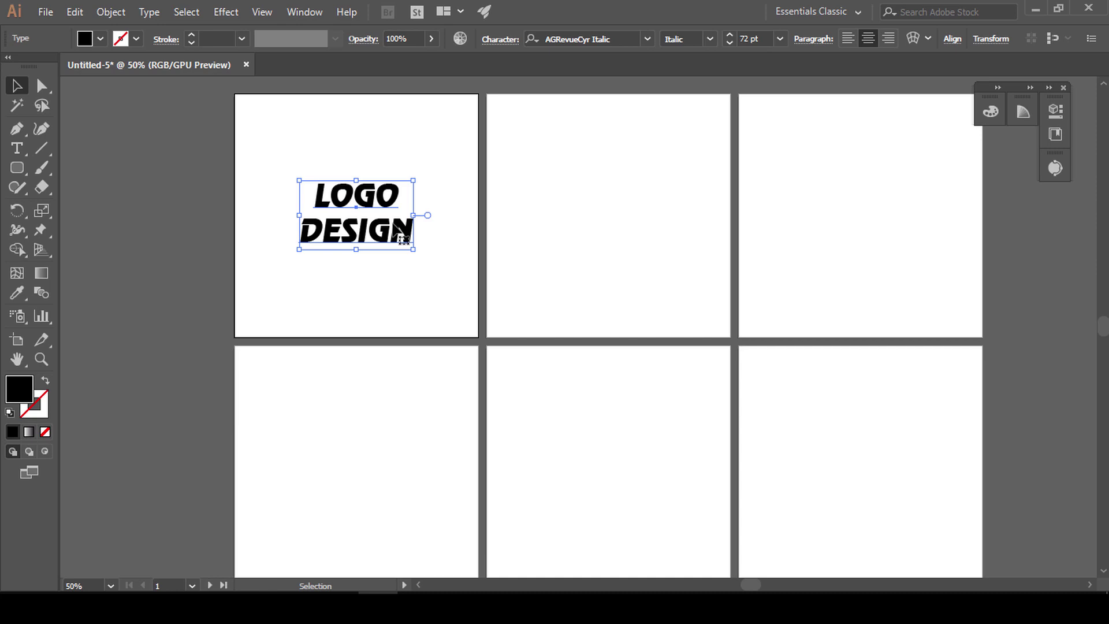
pyautogui.press('ctrl')
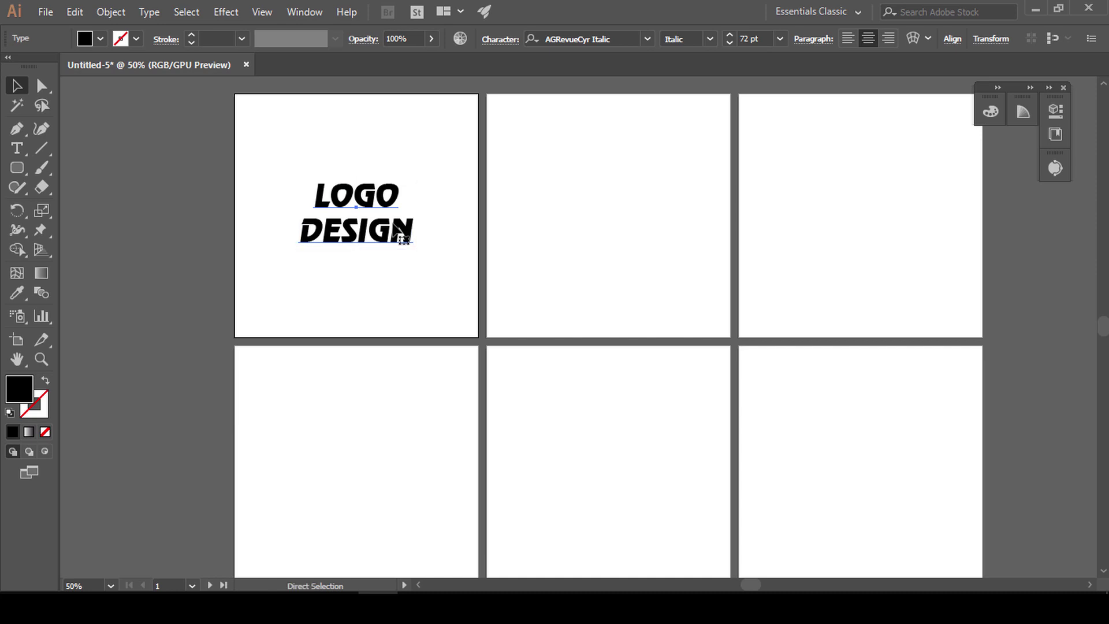
pyautogui.moveTo(398, 234); pyautogui.dragTo(612, 348)
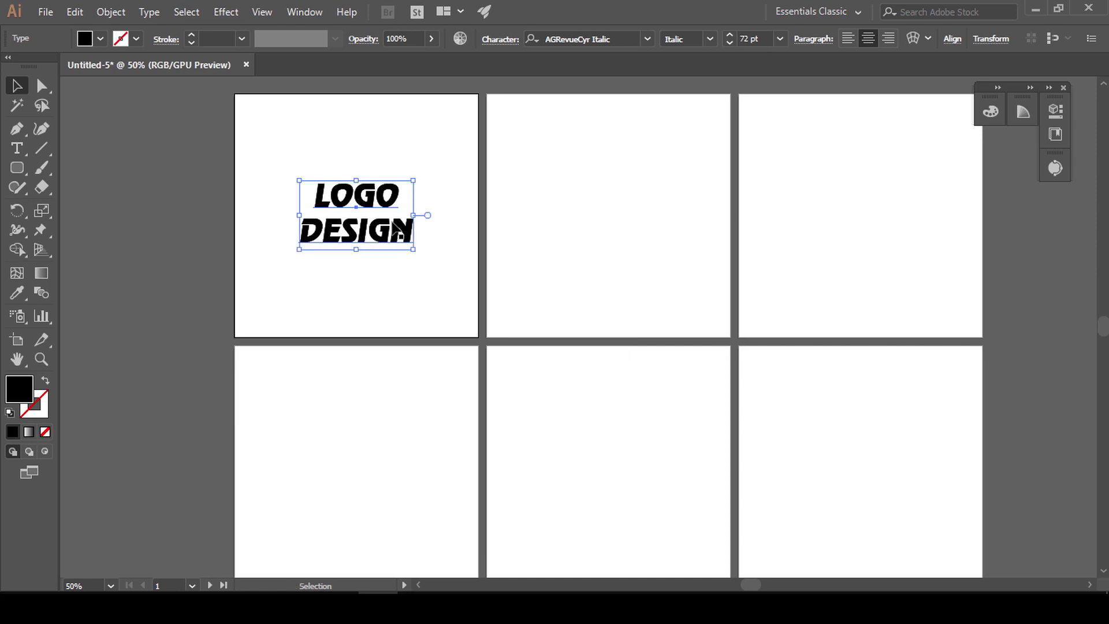
# Try pasting the copied text on all artboards, and undo the paste.
pyautogui.hotkey('ctrl', 'alt', 'shift', 'v')
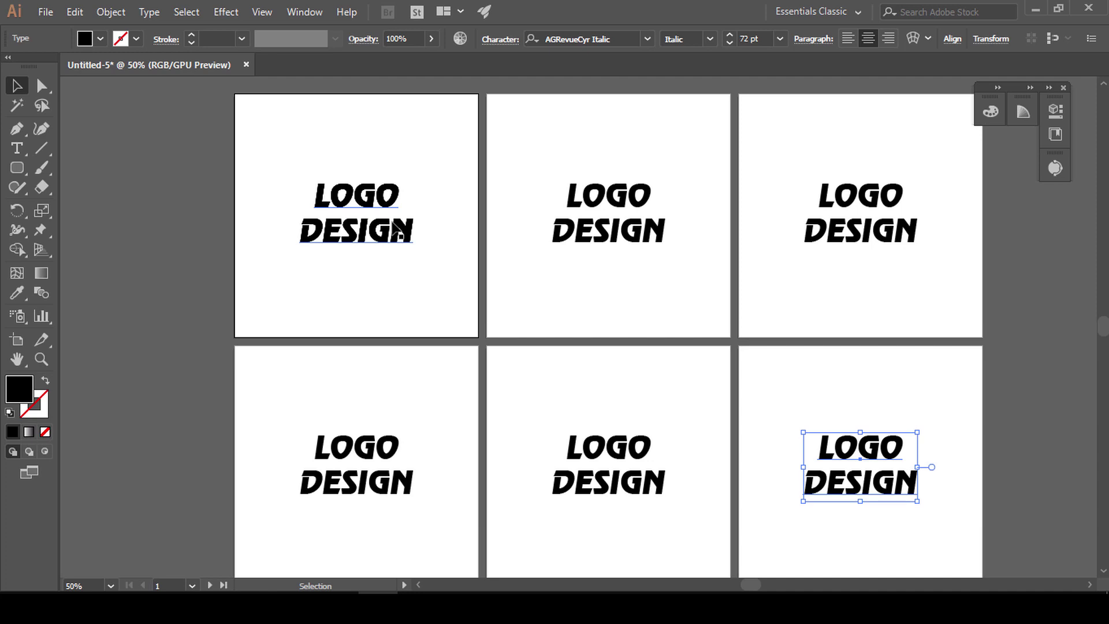
pyautogui.hotkey('ctrl', 'z')
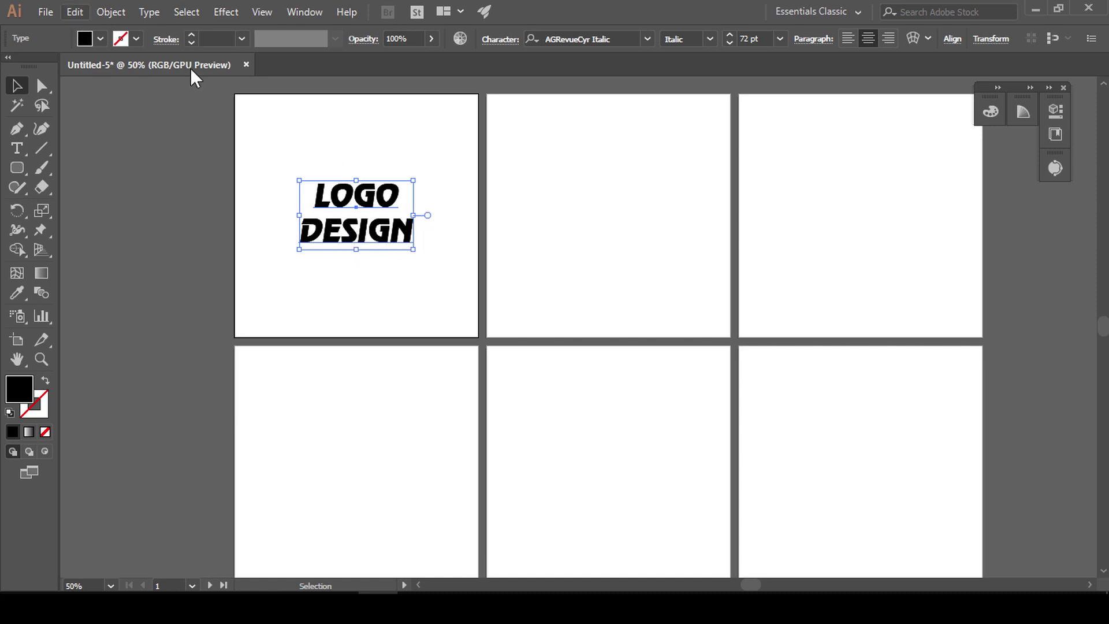
# Copy the selected LOGO DESIGN text and use Paste on All Artboards to place it on every artboard.
pyautogui.click(75, 16)
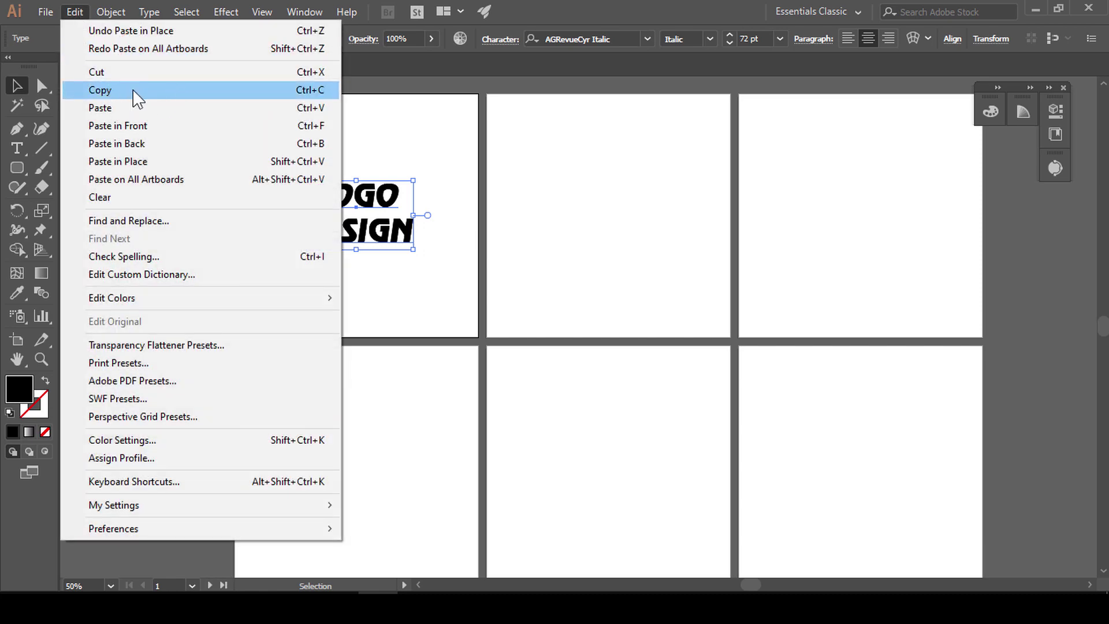
pyautogui.click(262, 92)
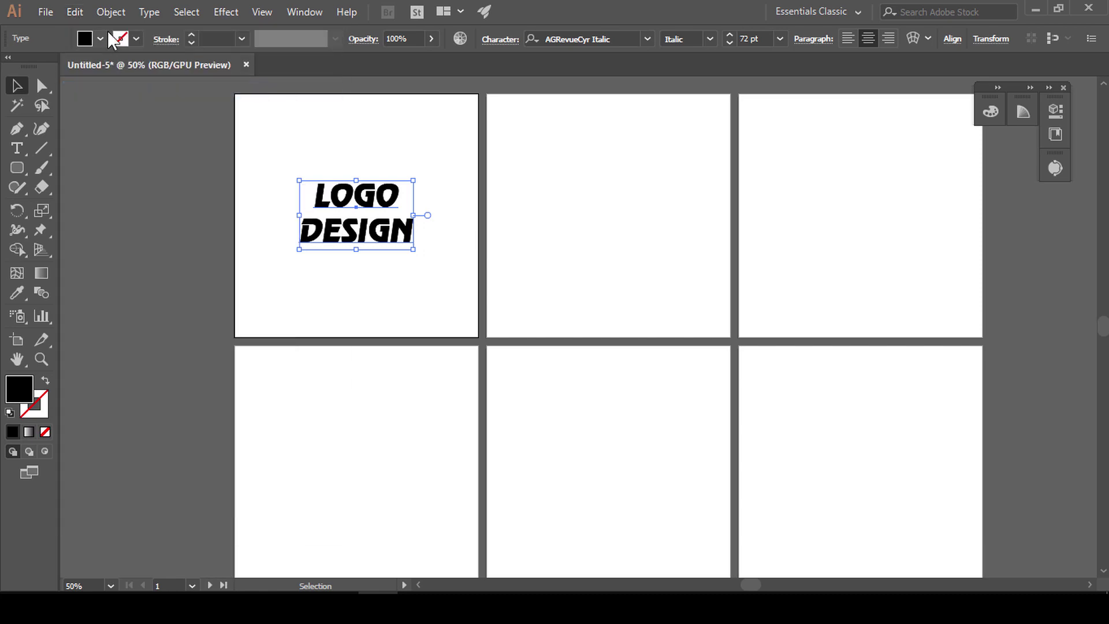
pyautogui.click(75, 12)
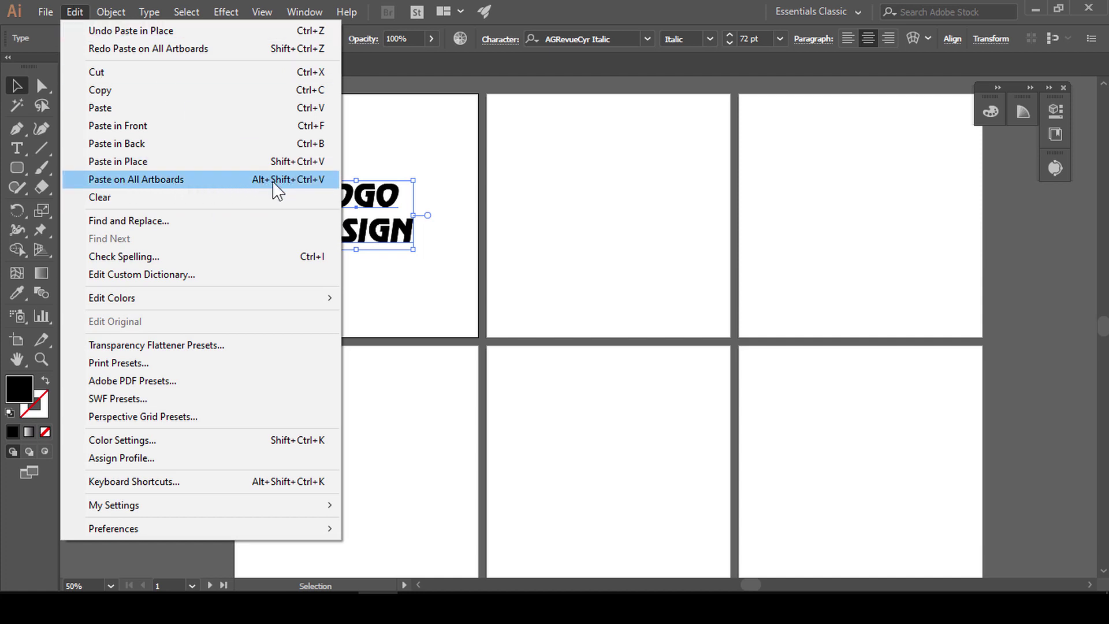
pyautogui.click(321, 180)
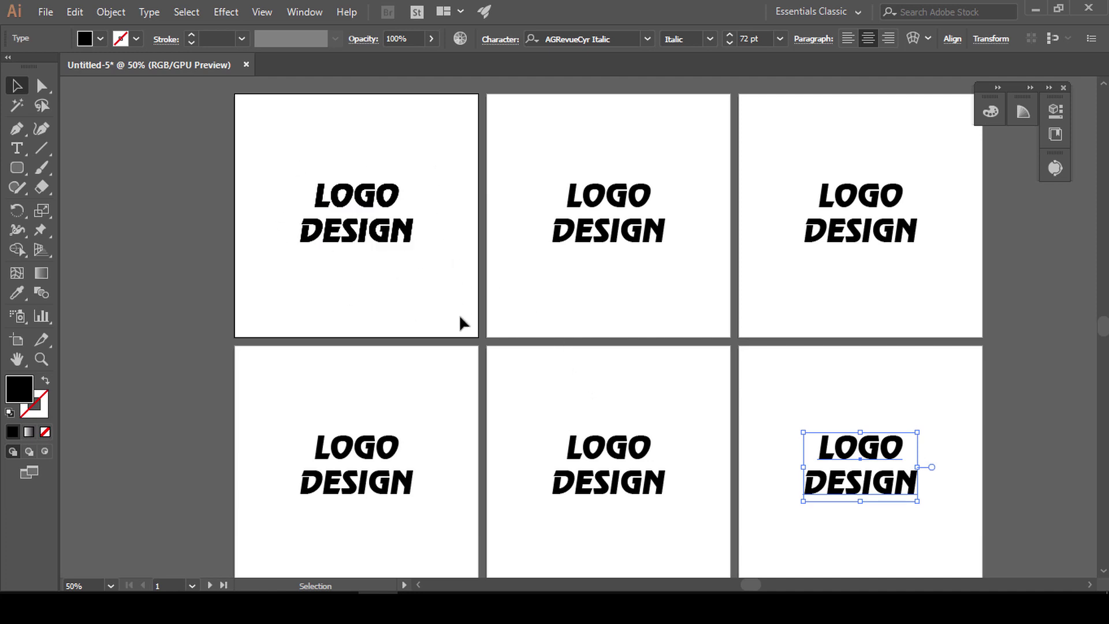
# Change the fill of the LOGO DESIGN text on the second artboard to dark red #a51e1e.
pyautogui.click(523, 155)
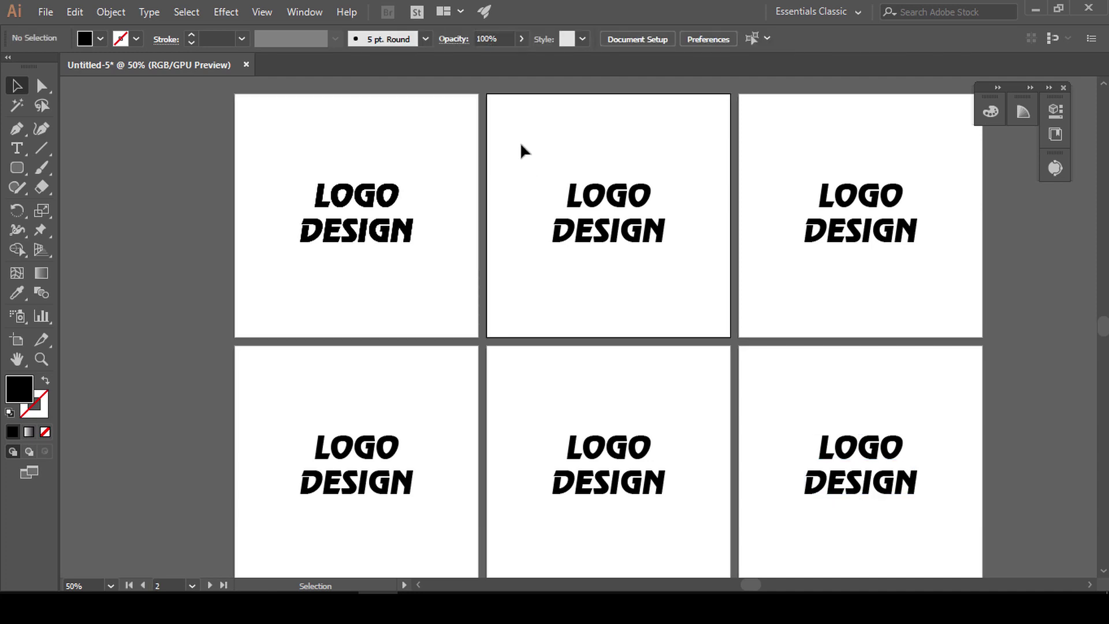
pyautogui.moveTo(515, 137); pyautogui.dragTo(698, 297)
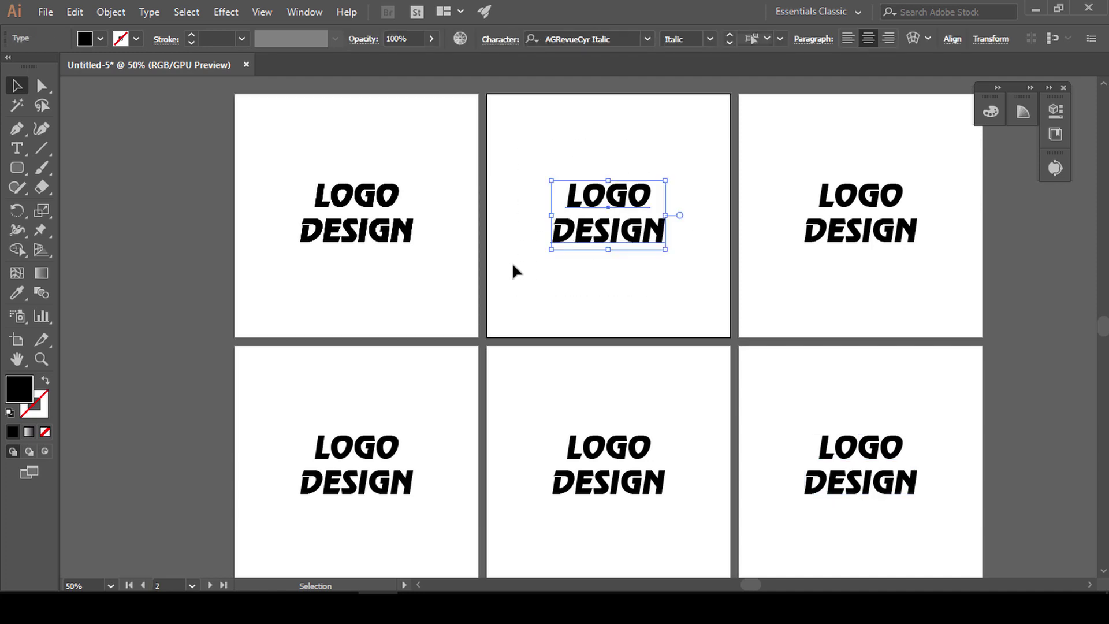
pyautogui.doubleClick(19, 389)
pyautogui.click(824, 185)
pyautogui.click(820, 205)
pyautogui.click(956, 153)
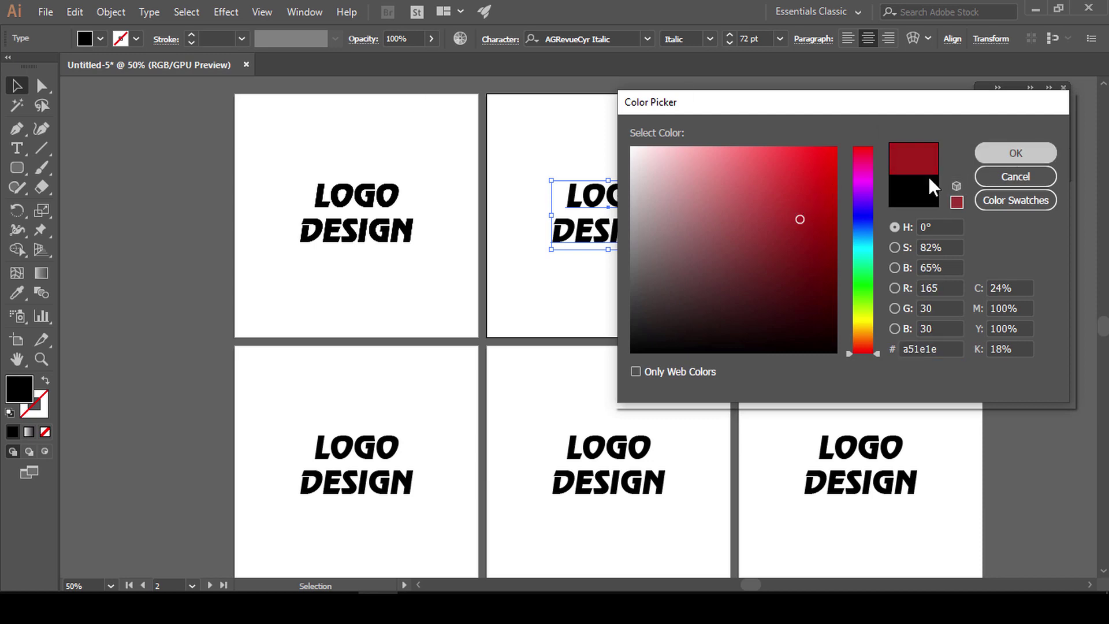
pyautogui.click(1015, 153)
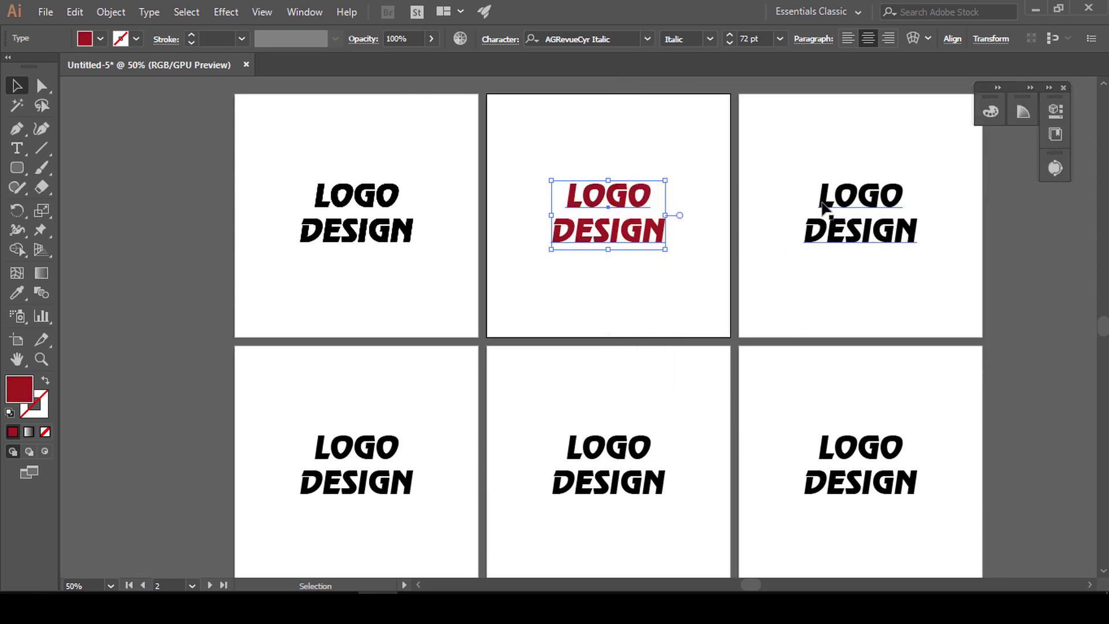
# Change the fill of the LOGO DESIGN text on the third artboard to light blue.
pyautogui.click(825, 205)
pyautogui.click(100, 39)
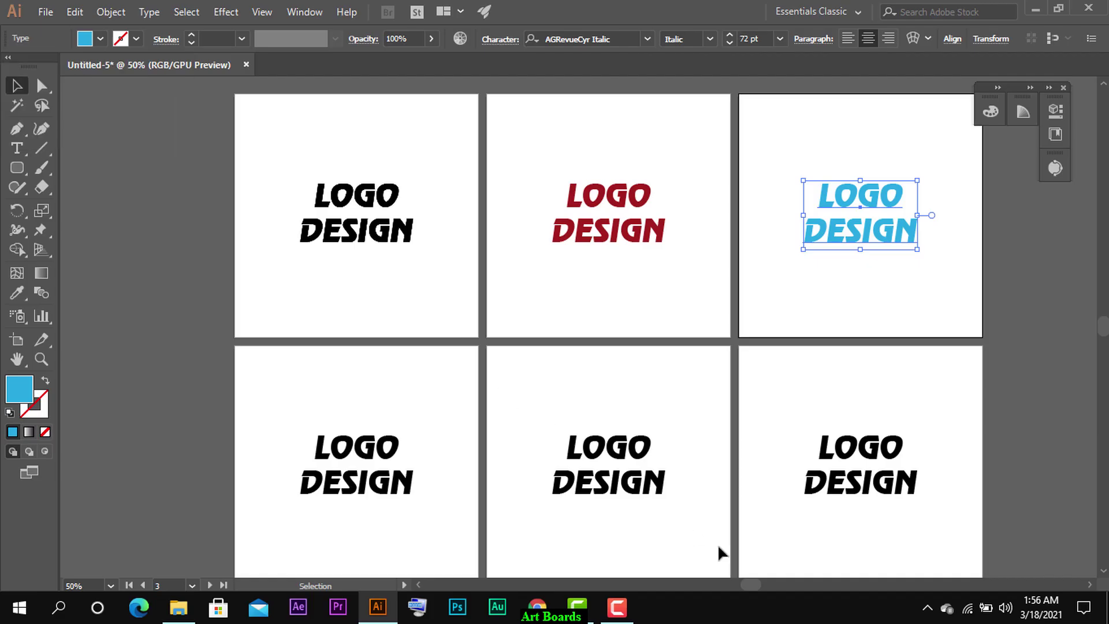
# Change the fill of the LOGO DESIGN text to green on the fifth artboard and magenta on the sixth.
pyautogui.click(668, 488)
pyautogui.click(100, 39)
pyautogui.click(84, 87)
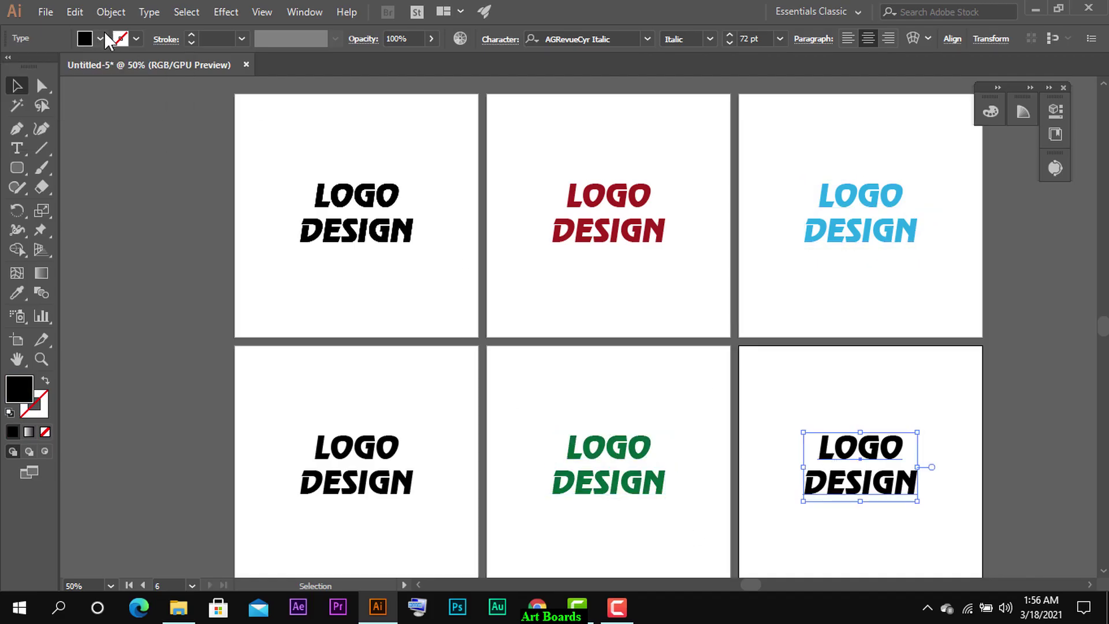
pyautogui.click(100, 39)
pyautogui.click(45, 90)
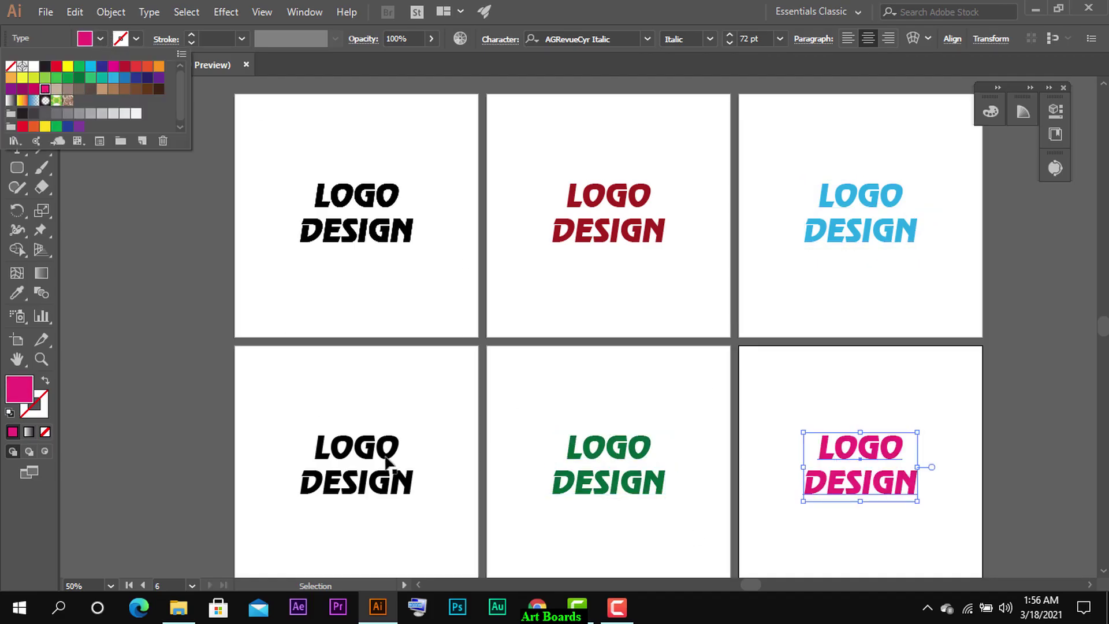
# Change the fill of the LOGO DESIGN text on the fourth artboard to red, and deselect it.
pyautogui.click(388, 461)
pyautogui.click(100, 39)
pyautogui.click(135, 68)
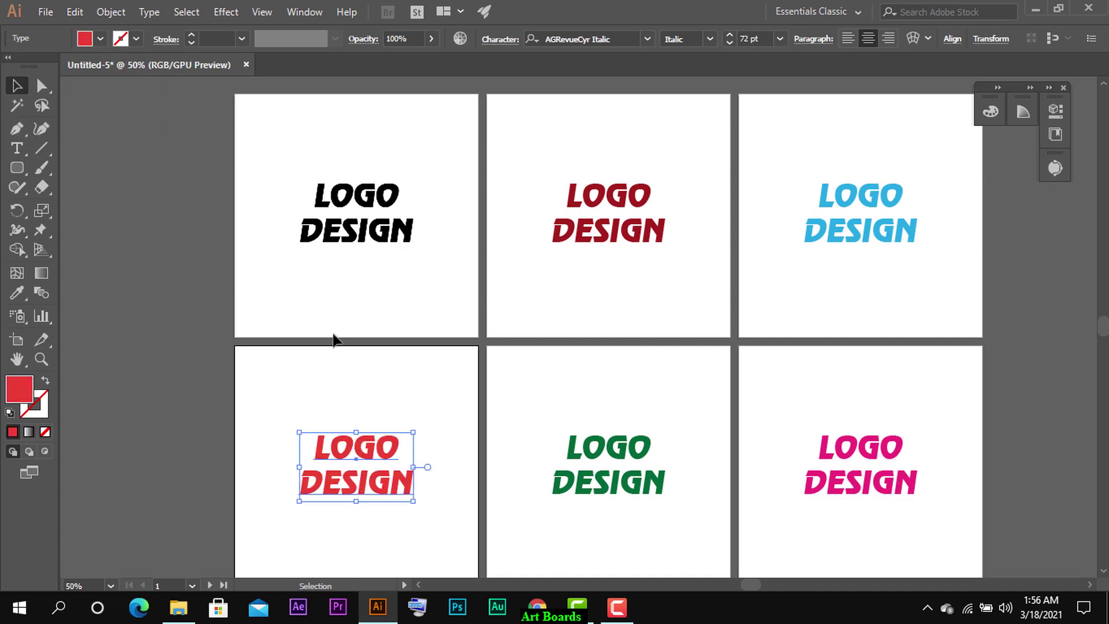
pyautogui.click(213, 346)
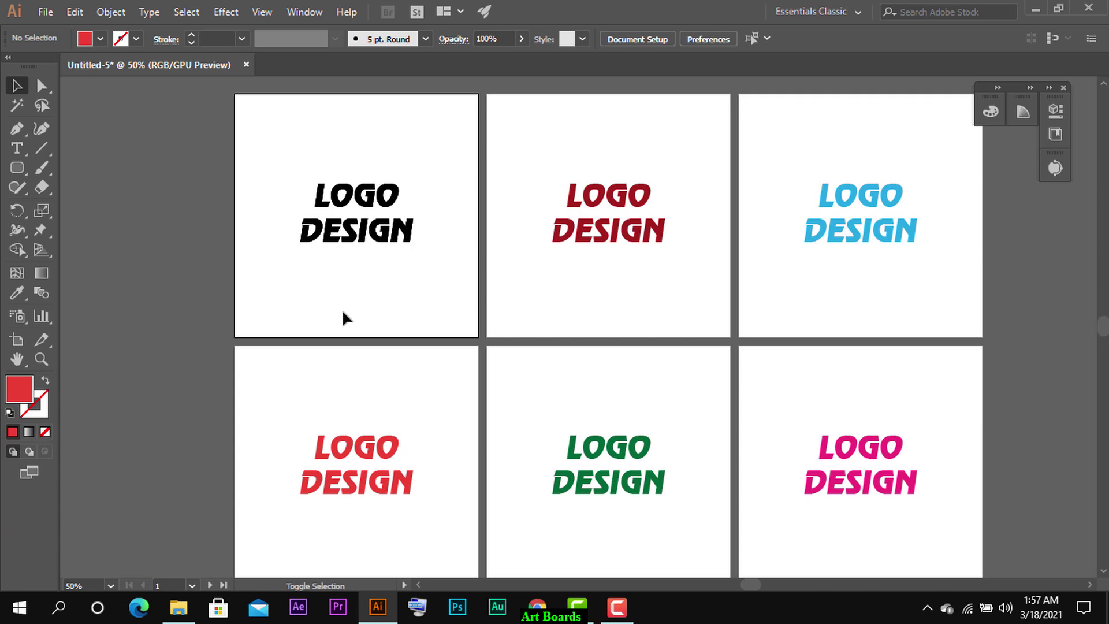
pyautogui.hotkey('ctrl', 'alt', 'shift', 's')
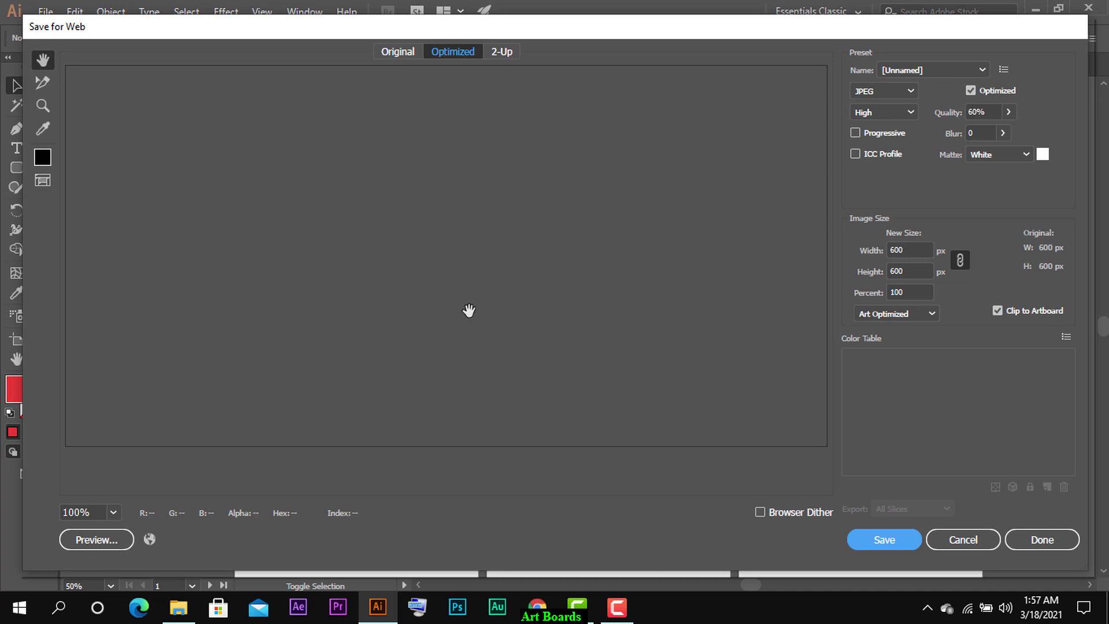
pyautogui.moveTo(587, 381); pyautogui.dragTo(595, 274)
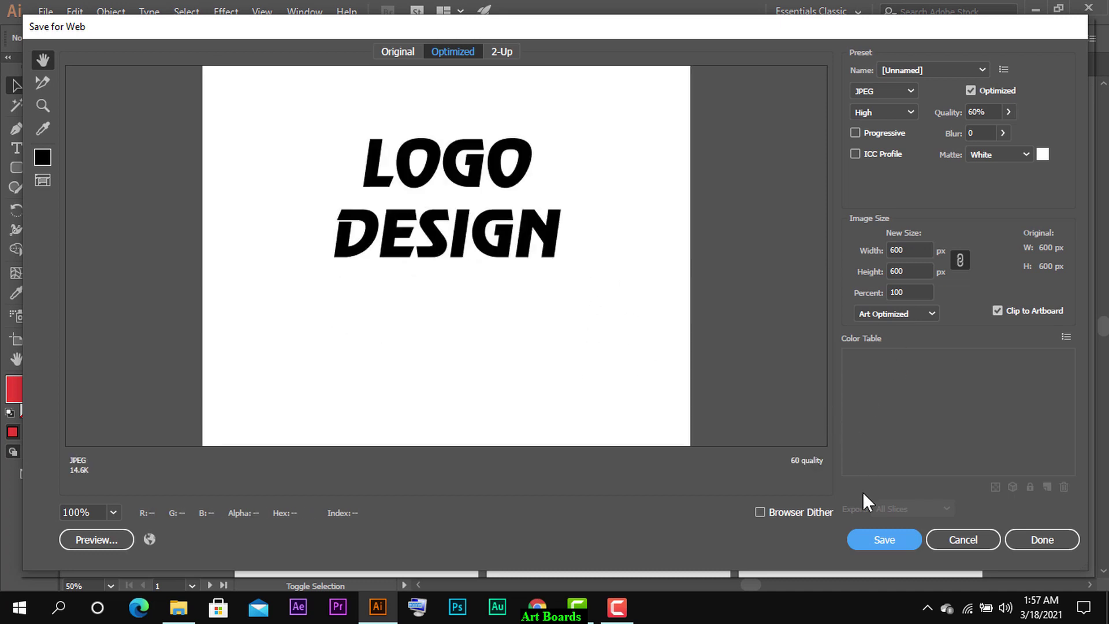
pyautogui.click(903, 91)
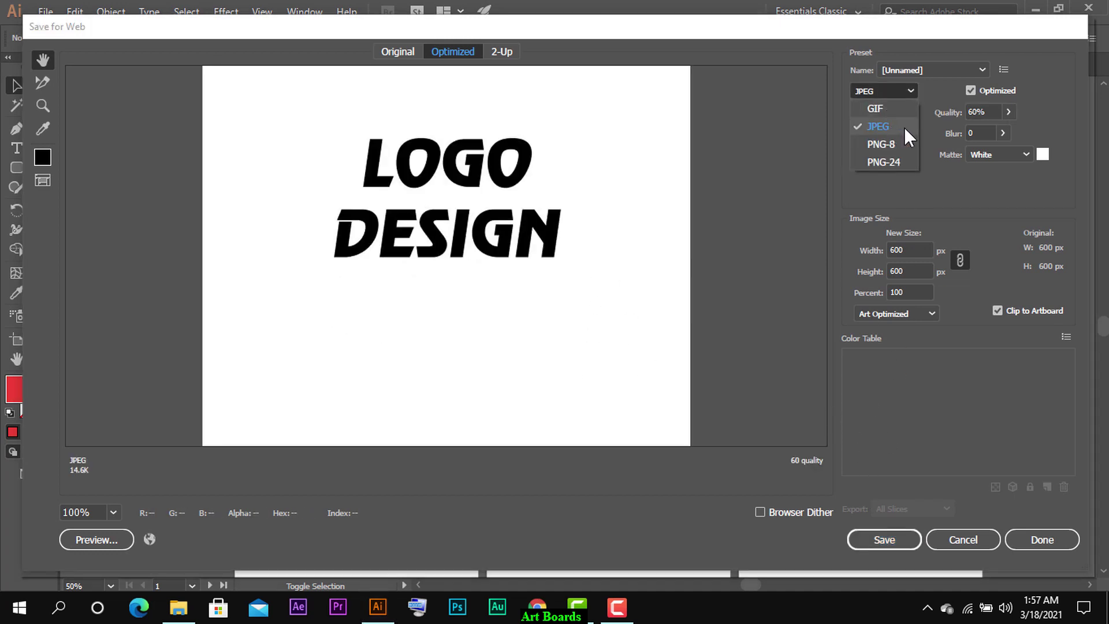
pyautogui.click(967, 542)
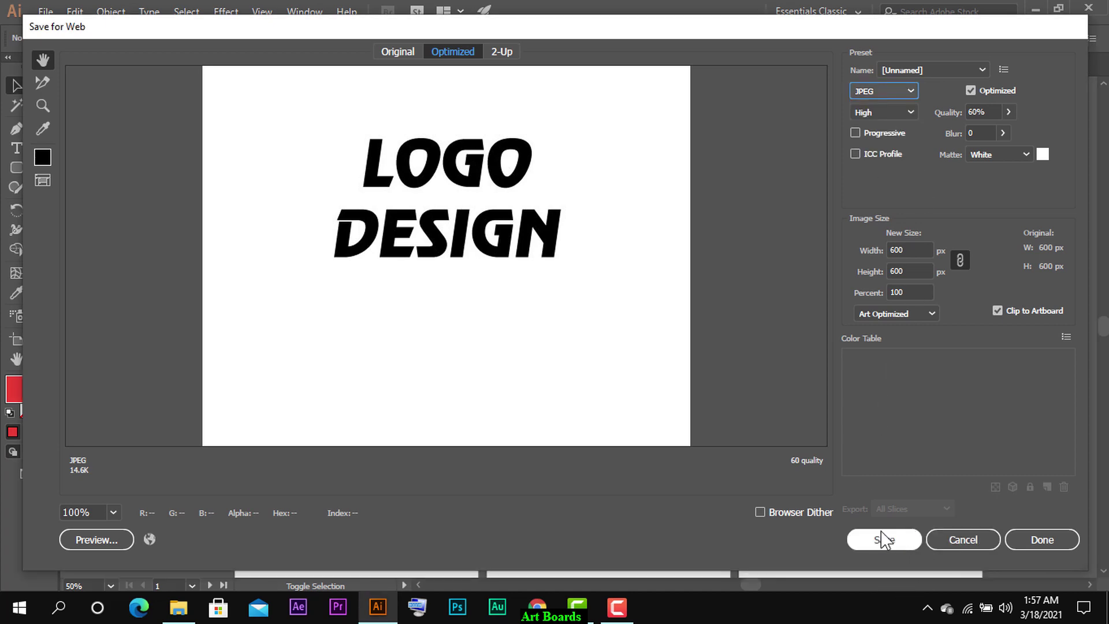
pyautogui.click(954, 539)
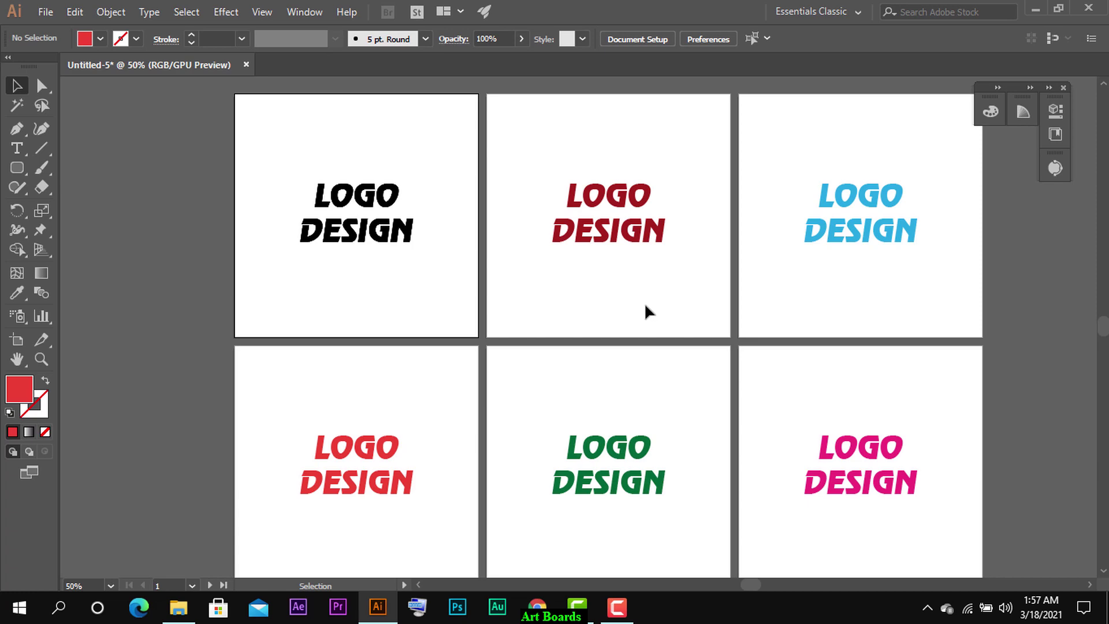
# Start Export for Screens and display the document's artboards as thumbnails.
pyautogui.click(45, 11)
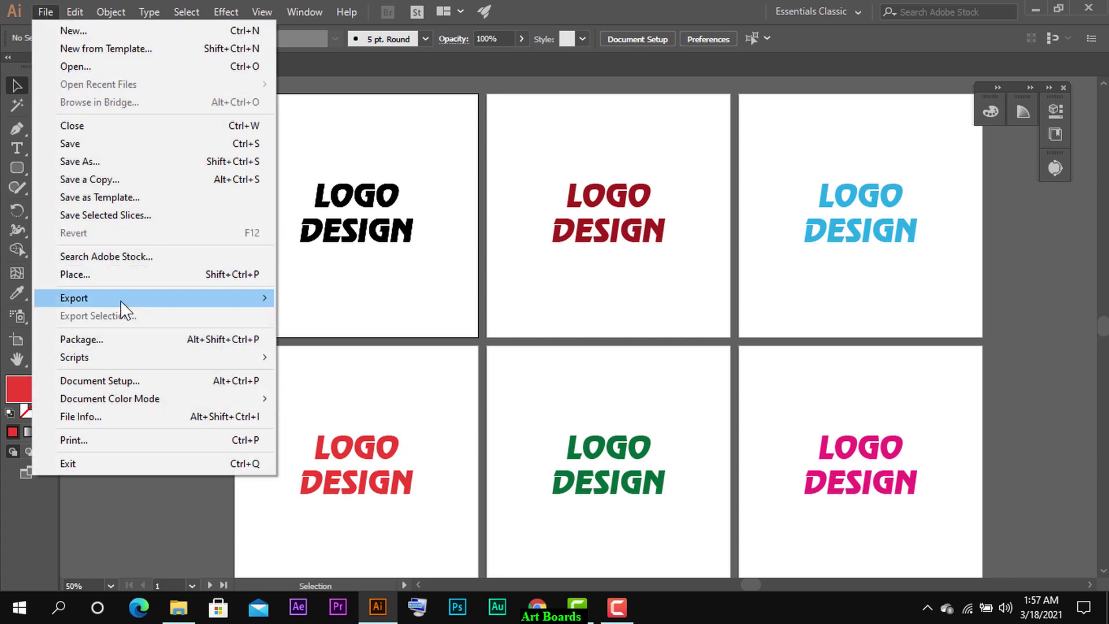
pyautogui.moveTo(124, 302)
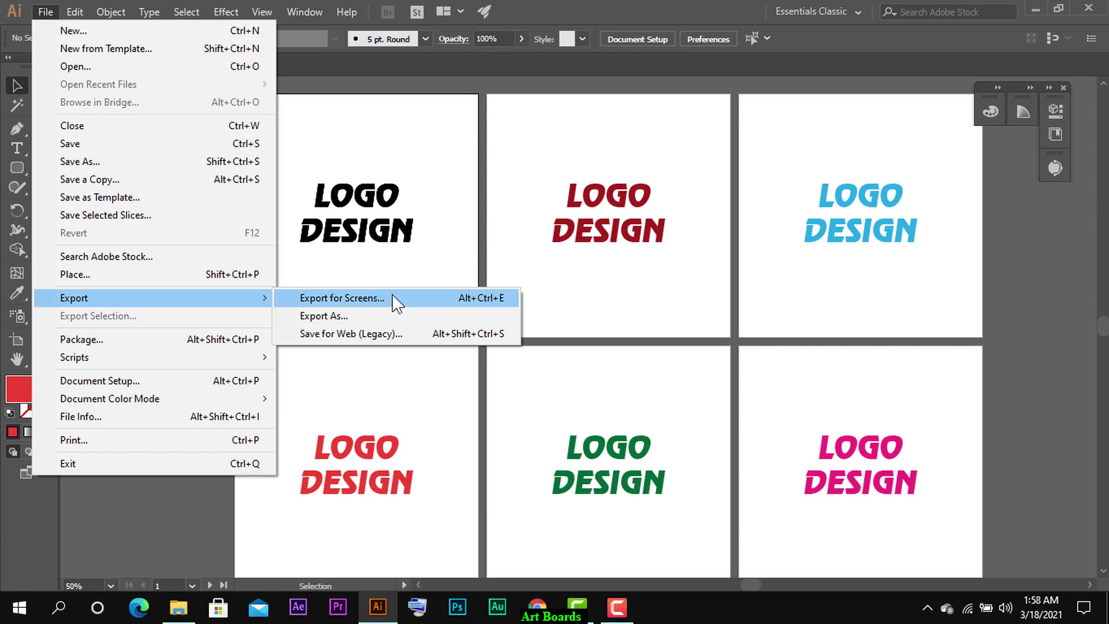
pyautogui.click(468, 298)
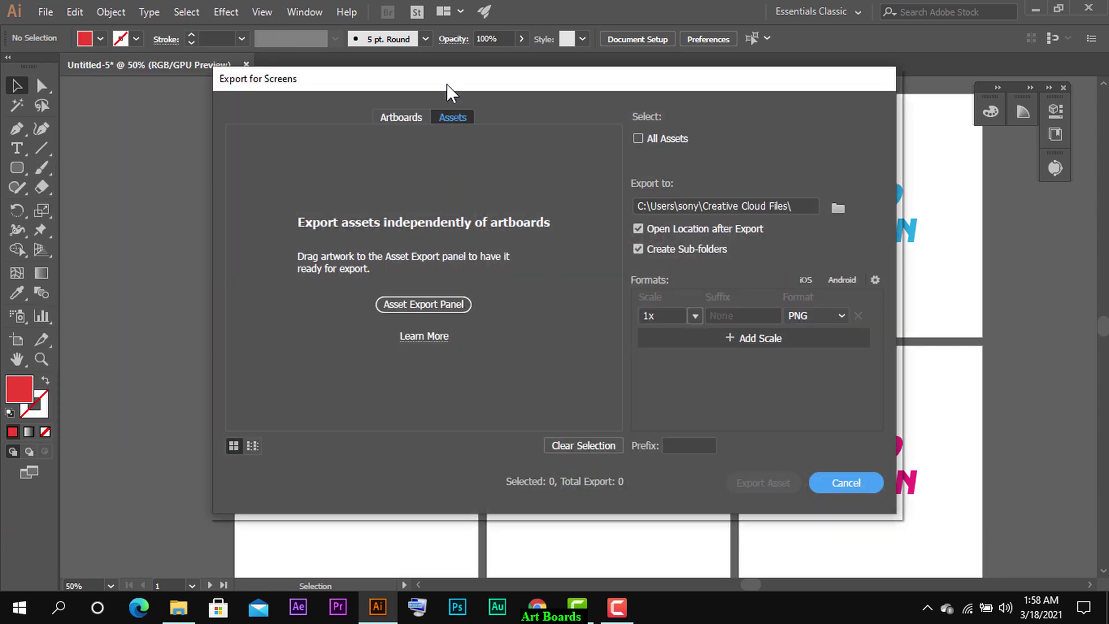
pyautogui.moveTo(444, 87); pyautogui.dragTo(567, 102)
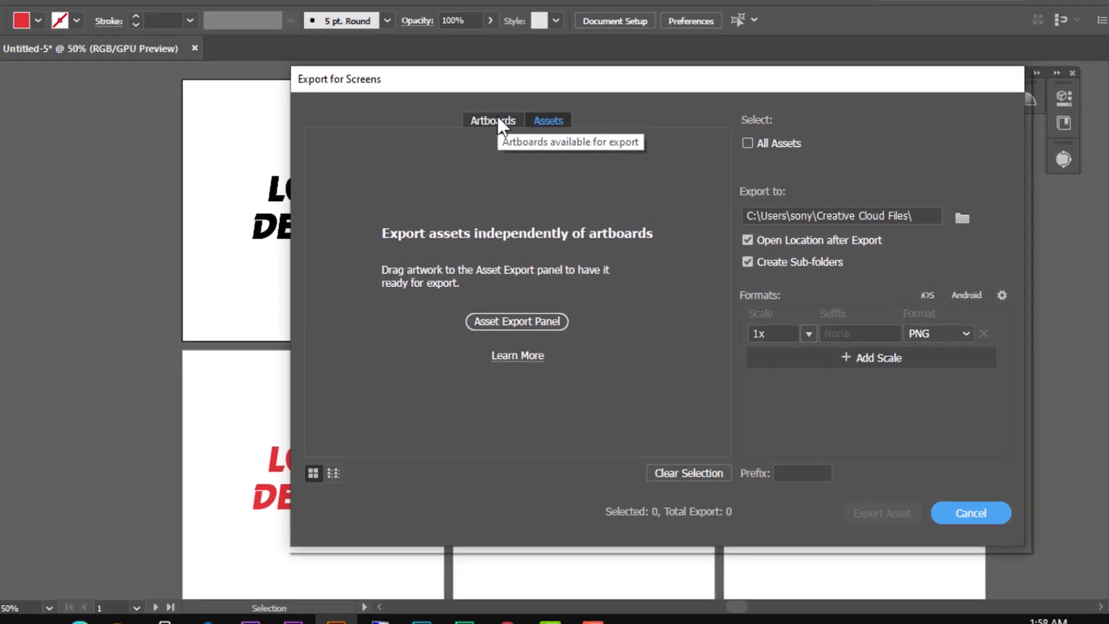
pyautogui.click(530, 134)
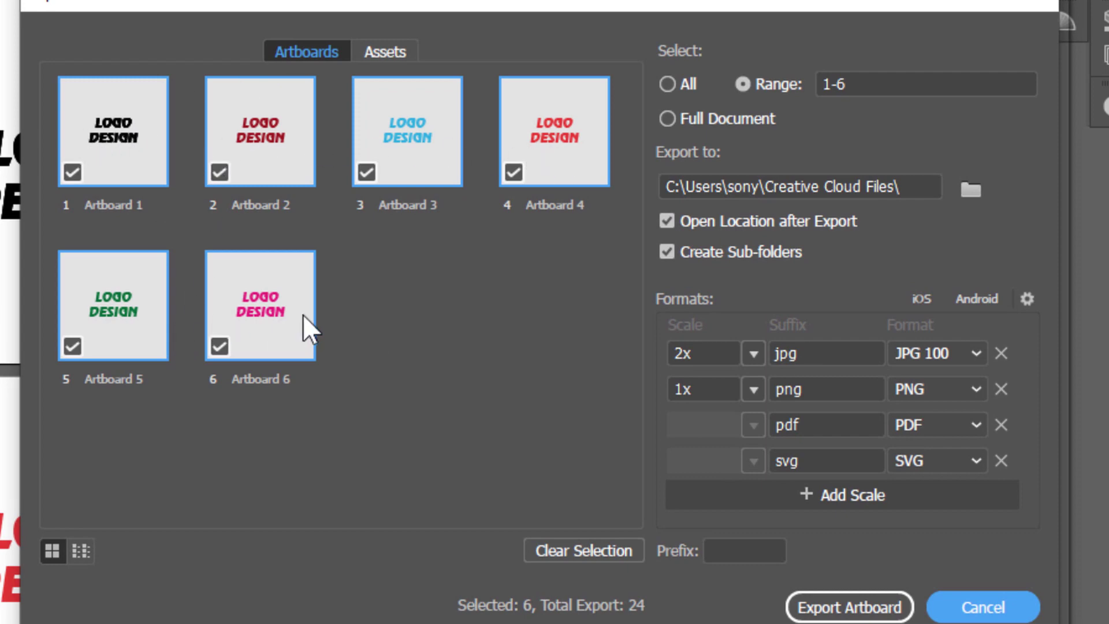
pyautogui.click(72, 549)
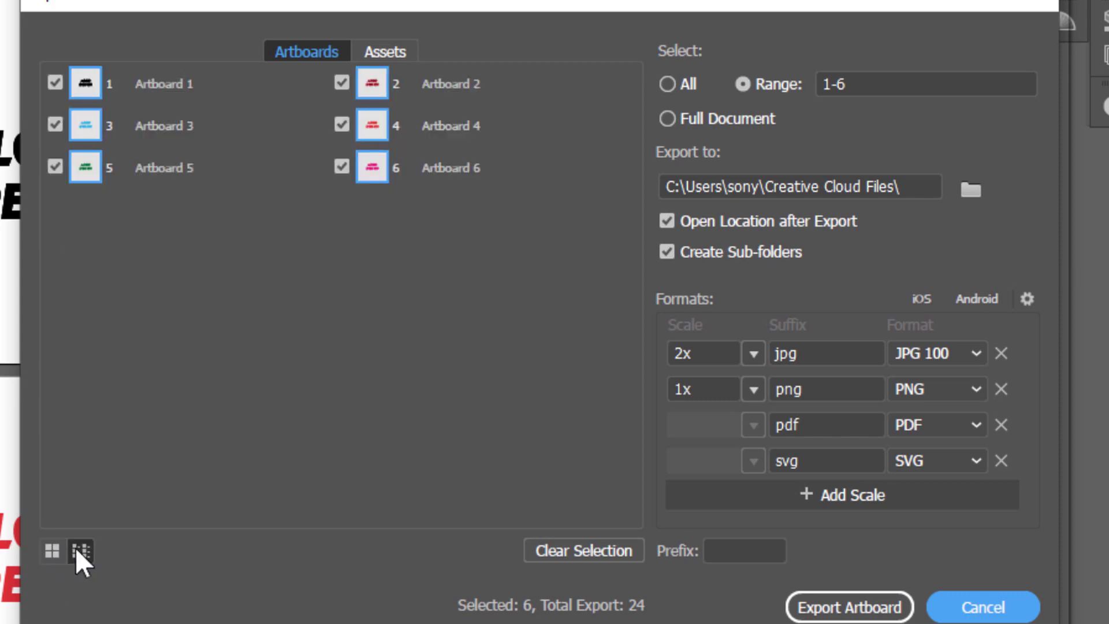
pyautogui.click(52, 551)
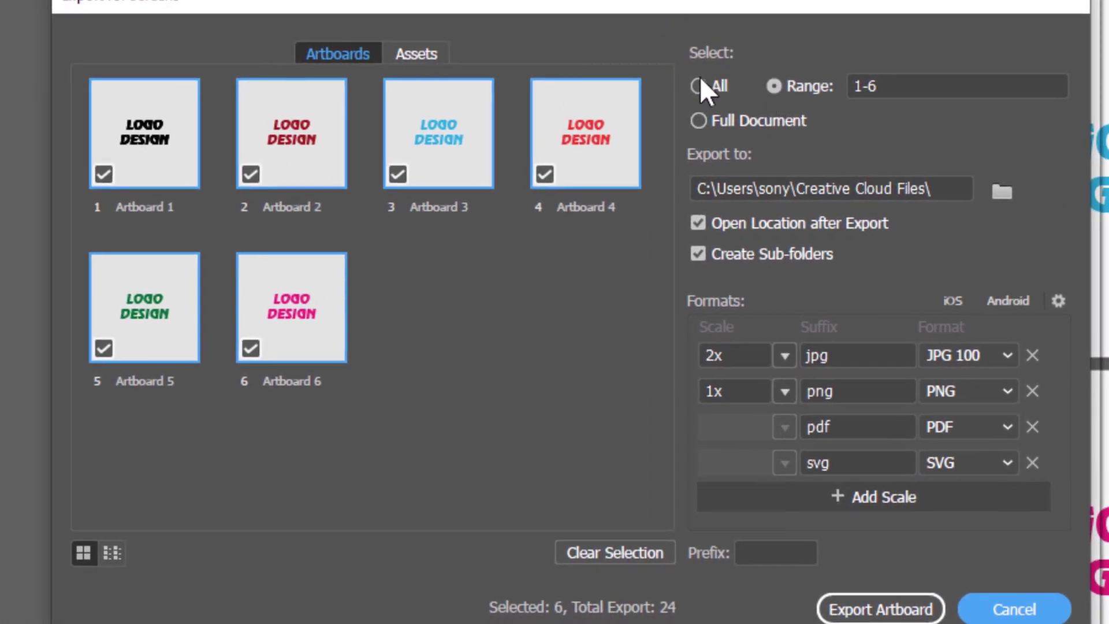
# Try limiting the export range to artboards 1-4, and restore the range to 1-6.
pyautogui.click(888, 86)
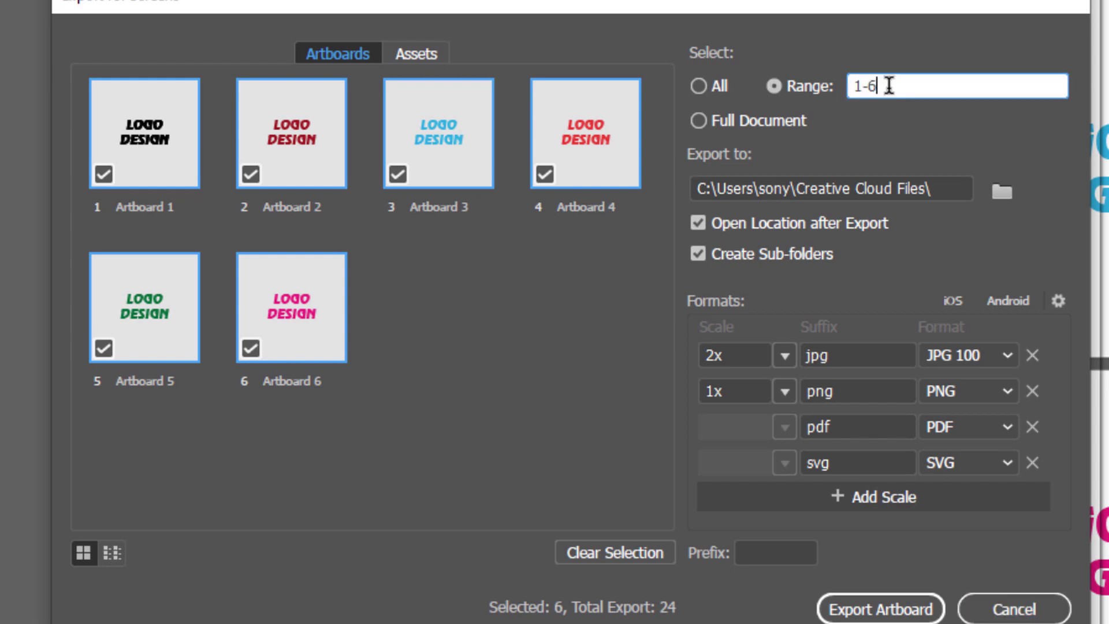
pyautogui.press('BackSpace')
pyautogui.write('4')
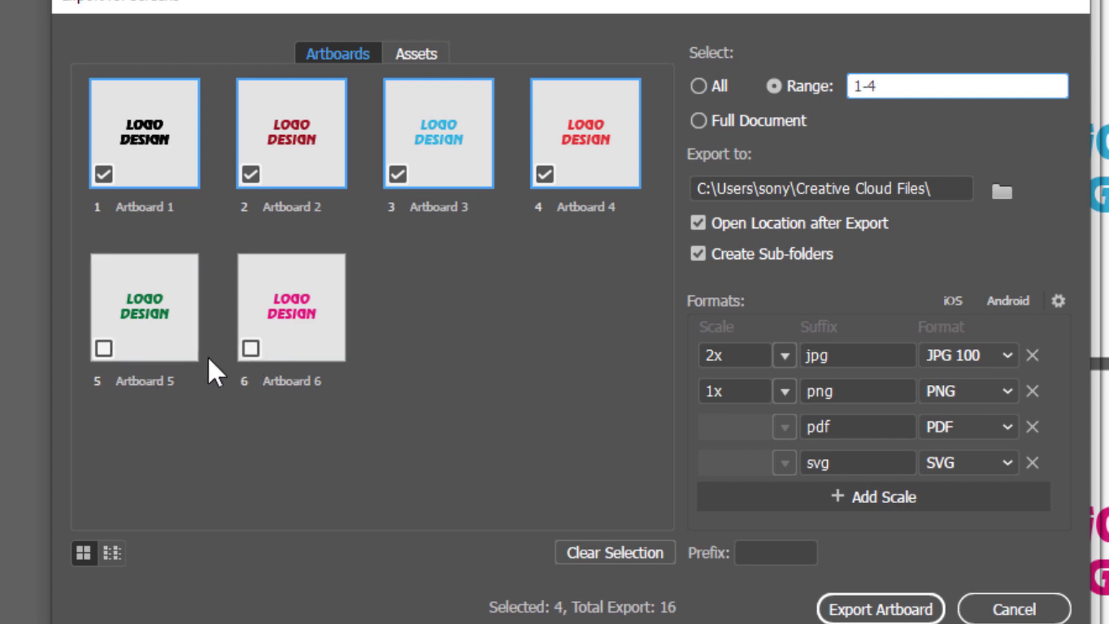
pyautogui.press('BackSpace')
pyautogui.write('6')
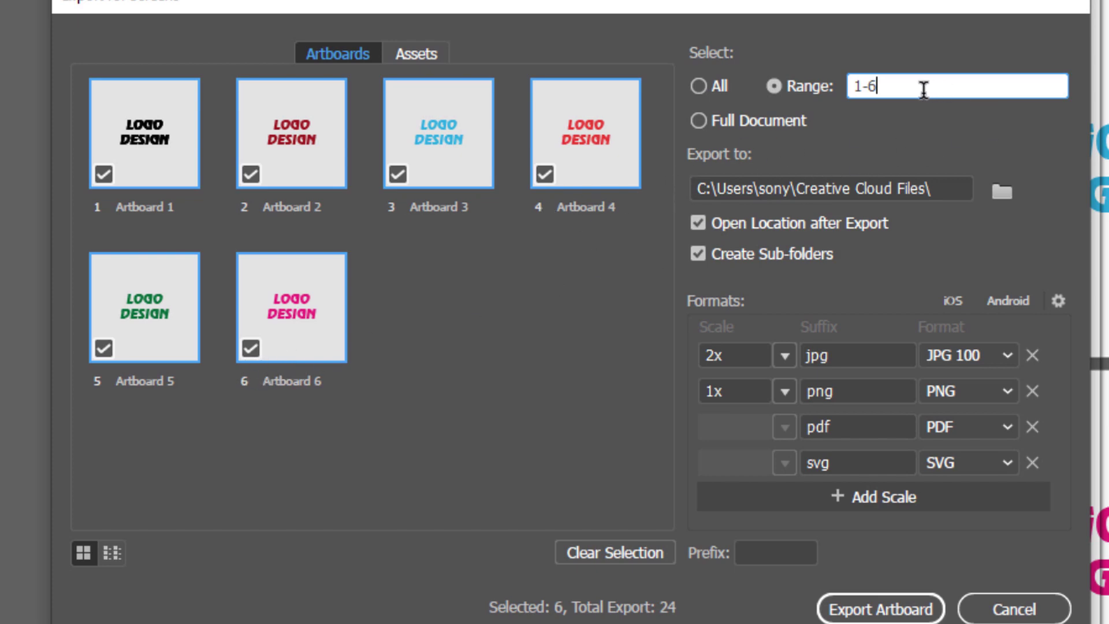
# Exclude artboards 2, 3 and 6 from the export selection.
pyautogui.click(252, 175)
pyautogui.click(397, 174)
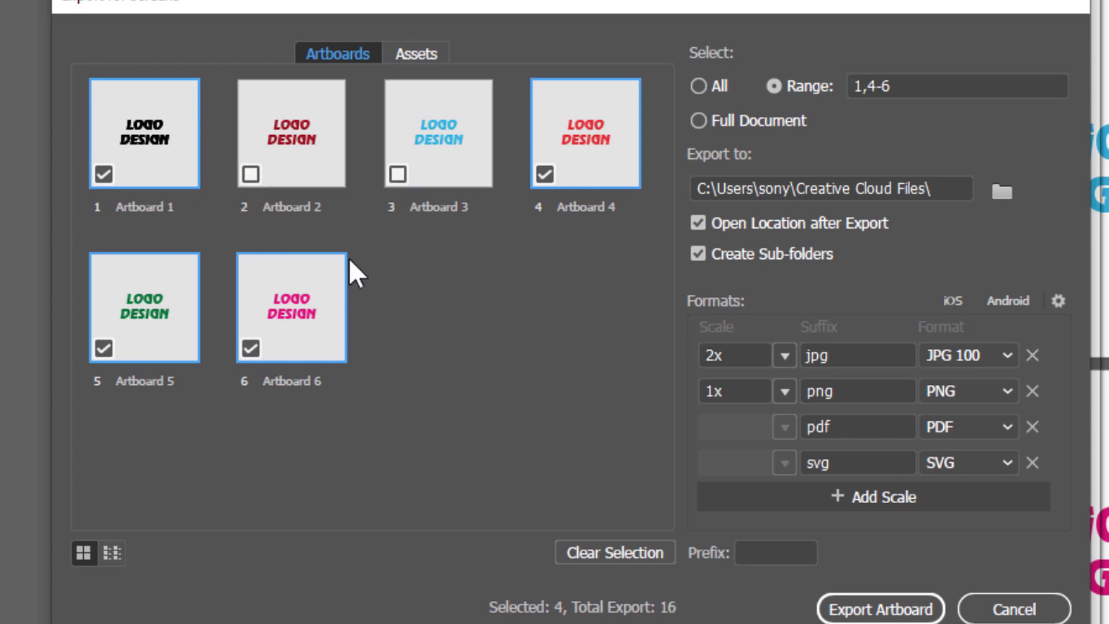
pyautogui.click(249, 348)
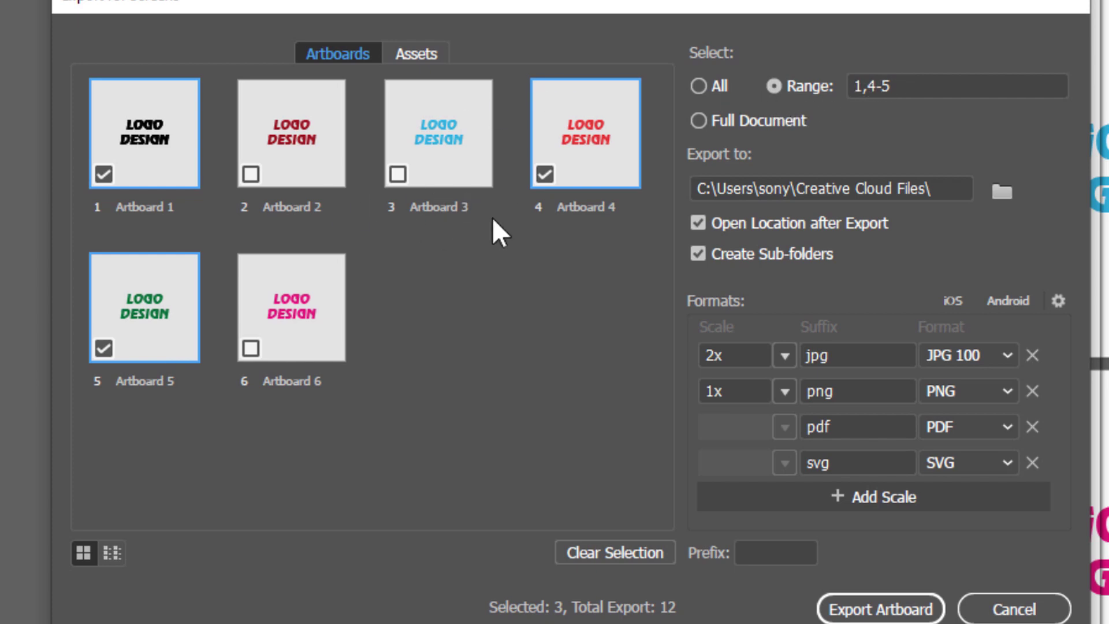
# Try the Full Document export option, and return the selection to all artboards.
pyautogui.click(698, 86)
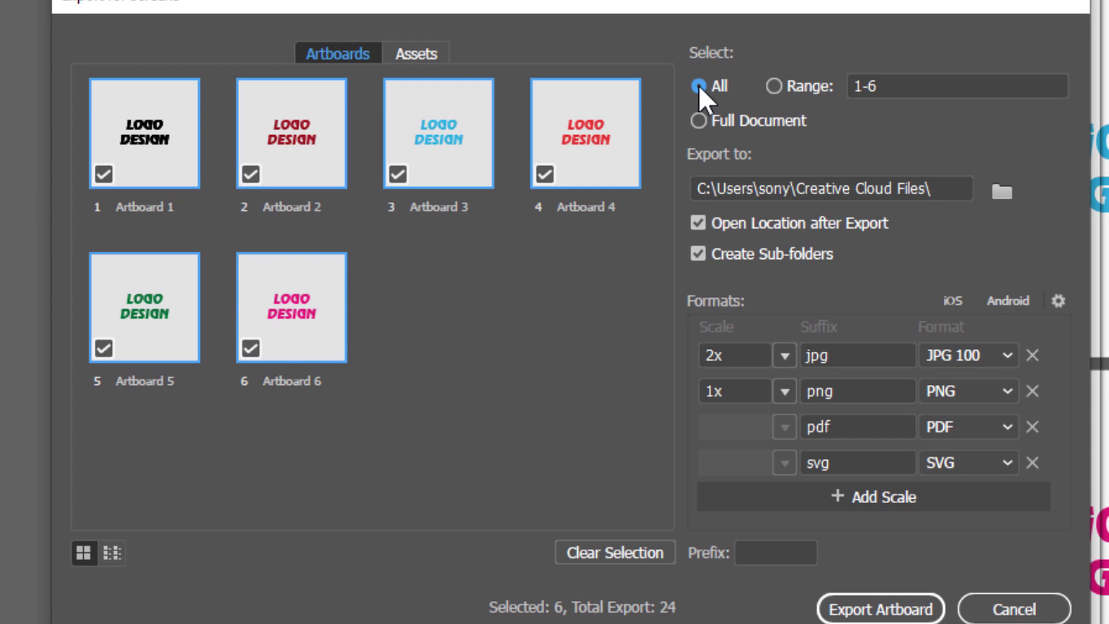
pyautogui.click(699, 119)
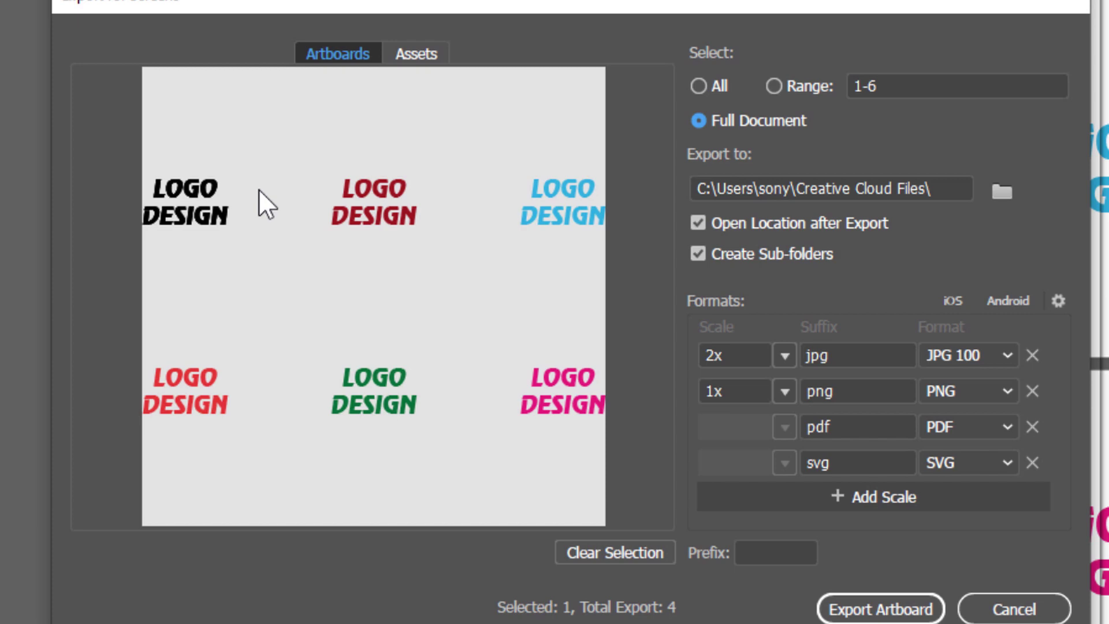
pyautogui.click(698, 84)
# Create a folder named LOGO DESIGN on the Desktop and set it as the export location.
pyautogui.click(1002, 191)
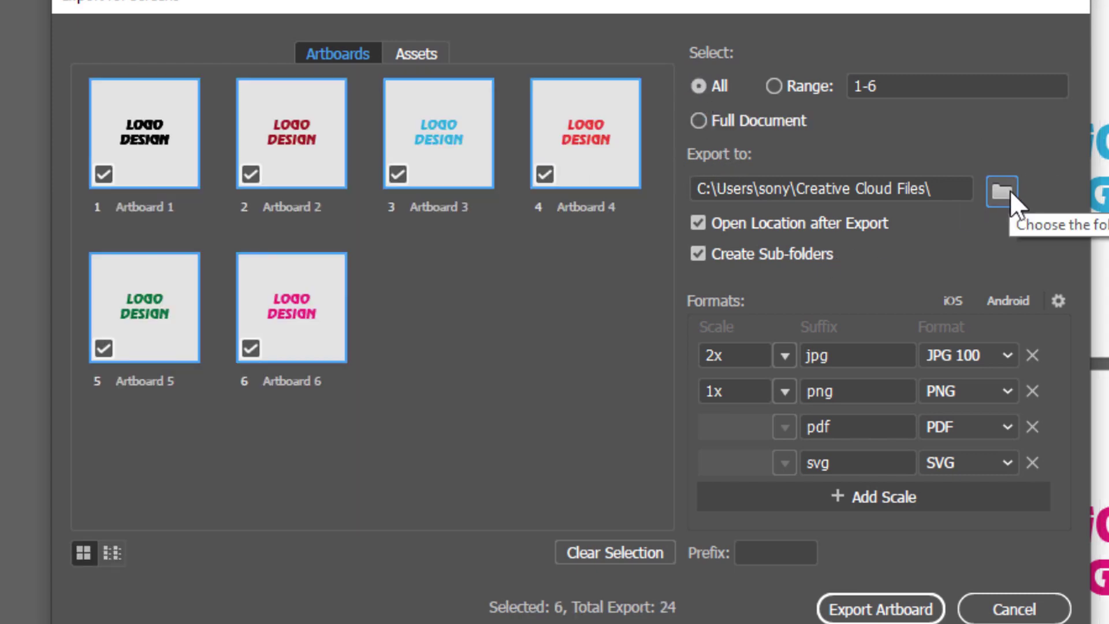
pyautogui.click(1002, 190)
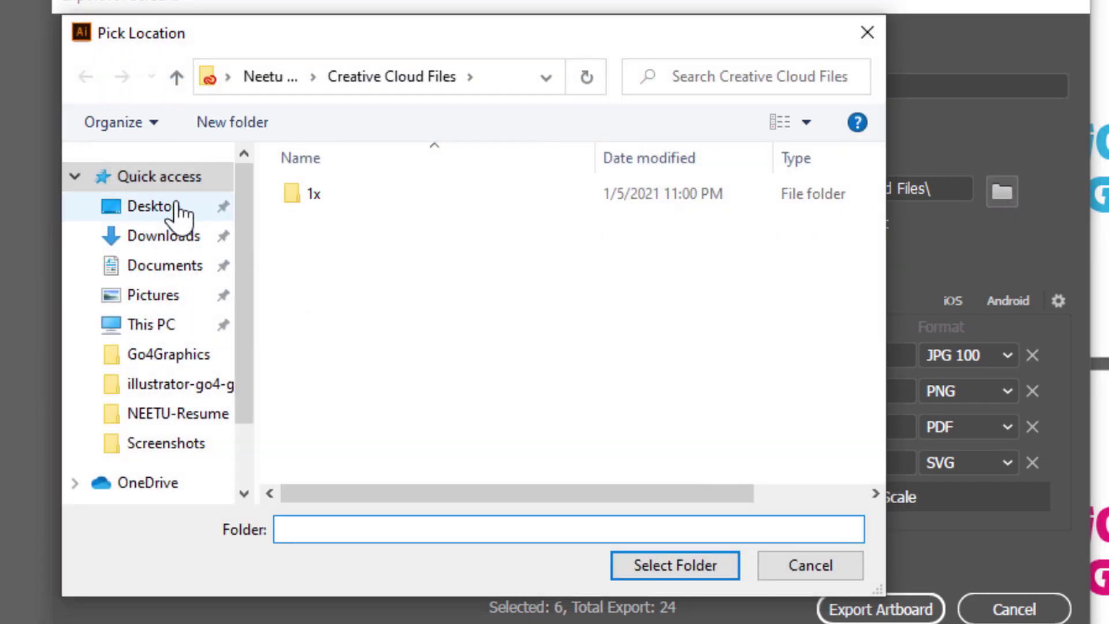
pyautogui.click(179, 205)
pyautogui.click(272, 124)
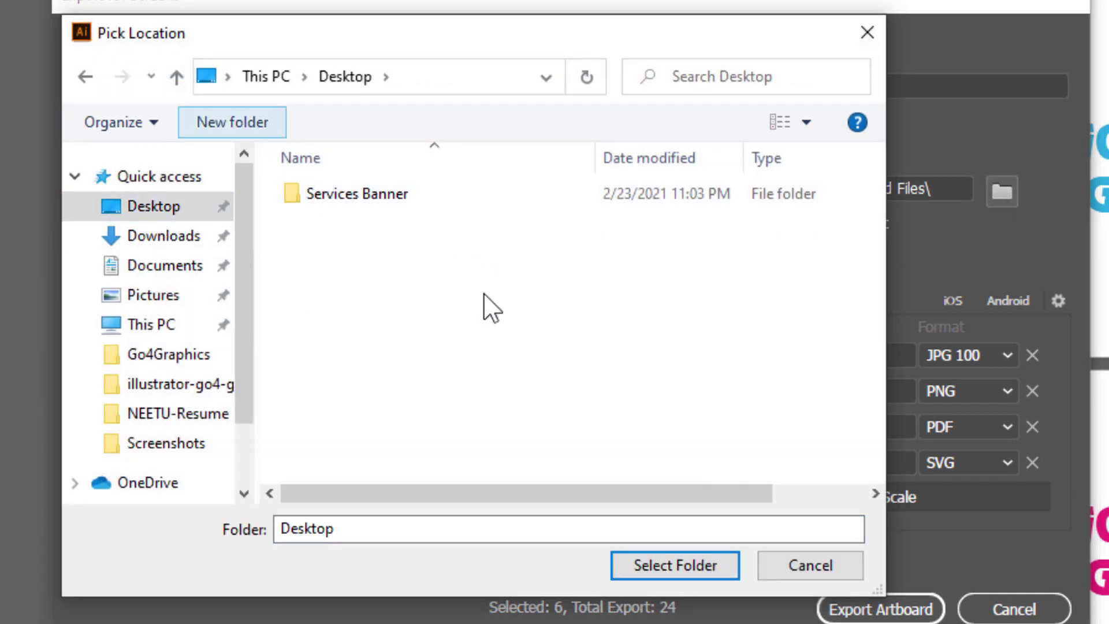
pyautogui.write('LOGO DES')
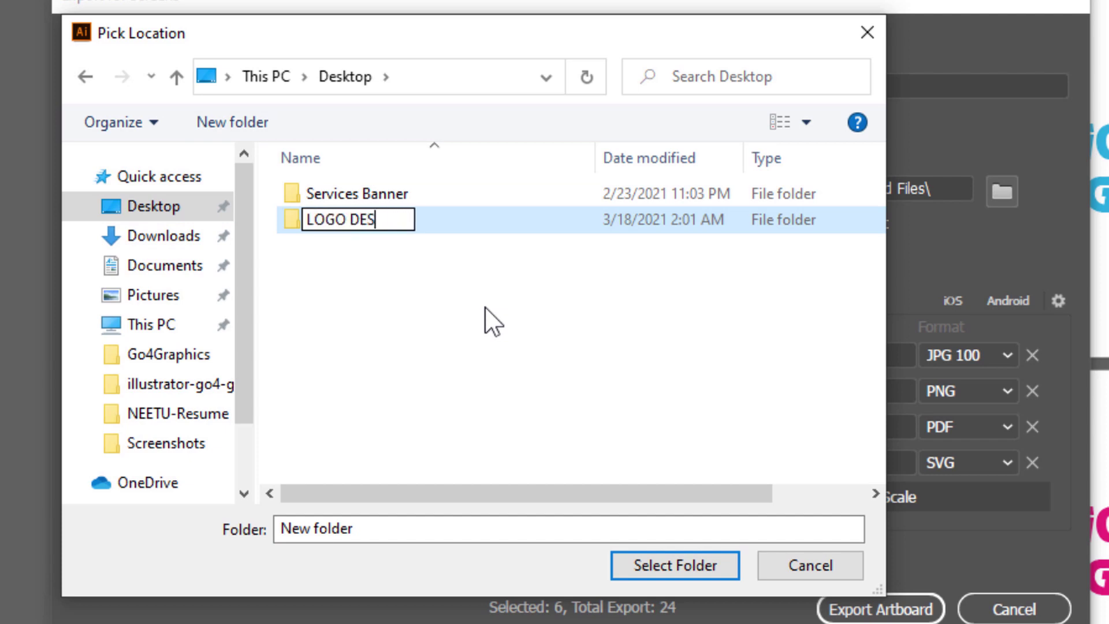
pyautogui.write('IGN')
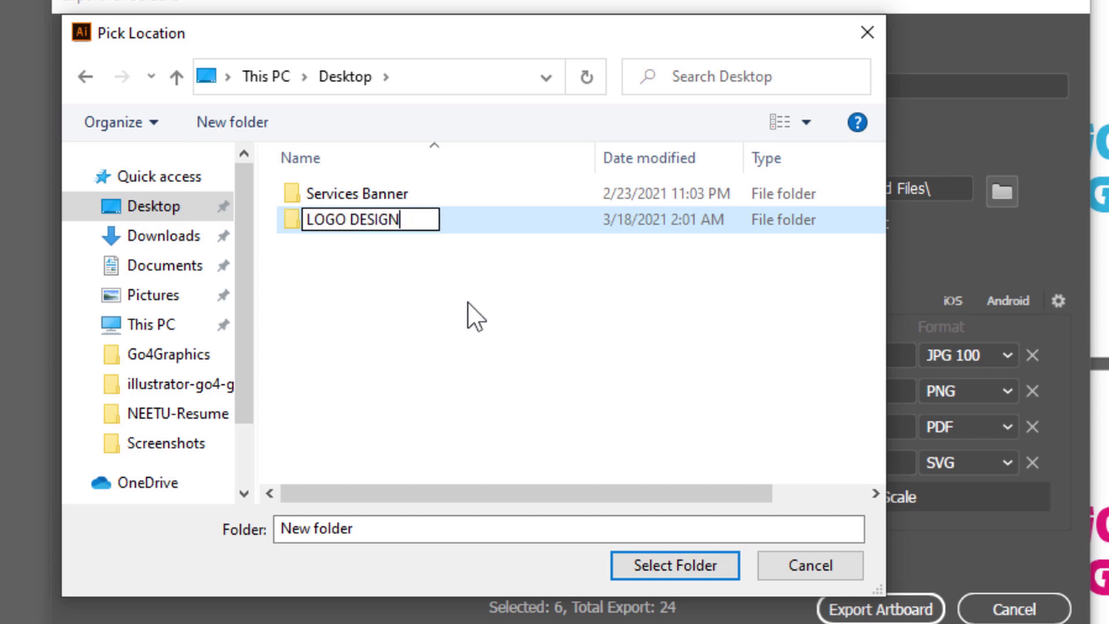
pyautogui.press('Return')
pyautogui.click(414, 225)
pyautogui.click(654, 568)
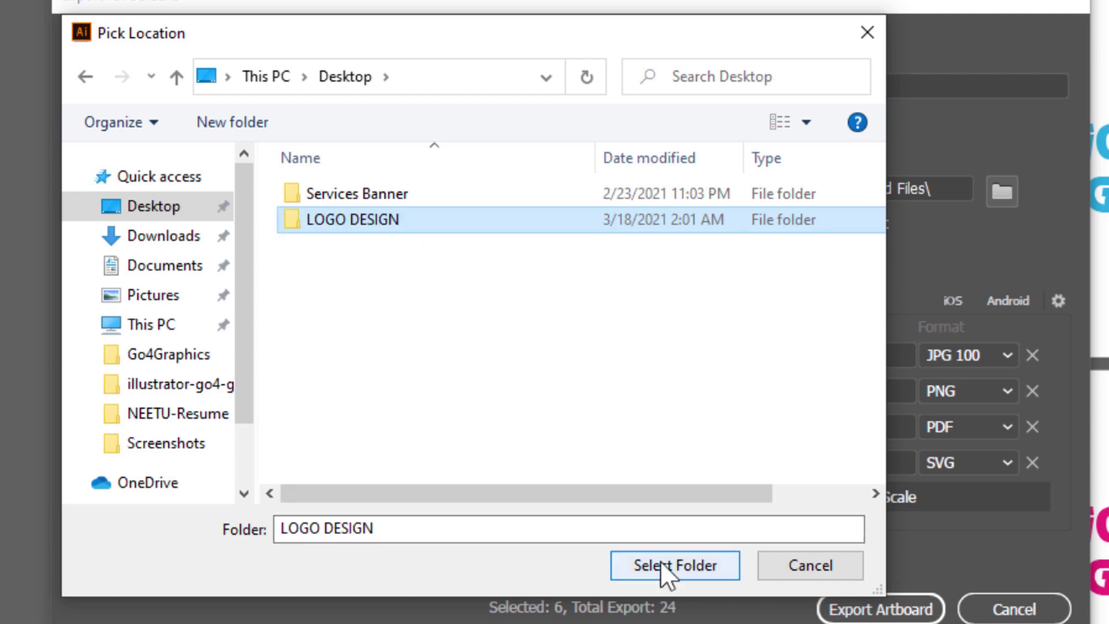
pyautogui.click(673, 566)
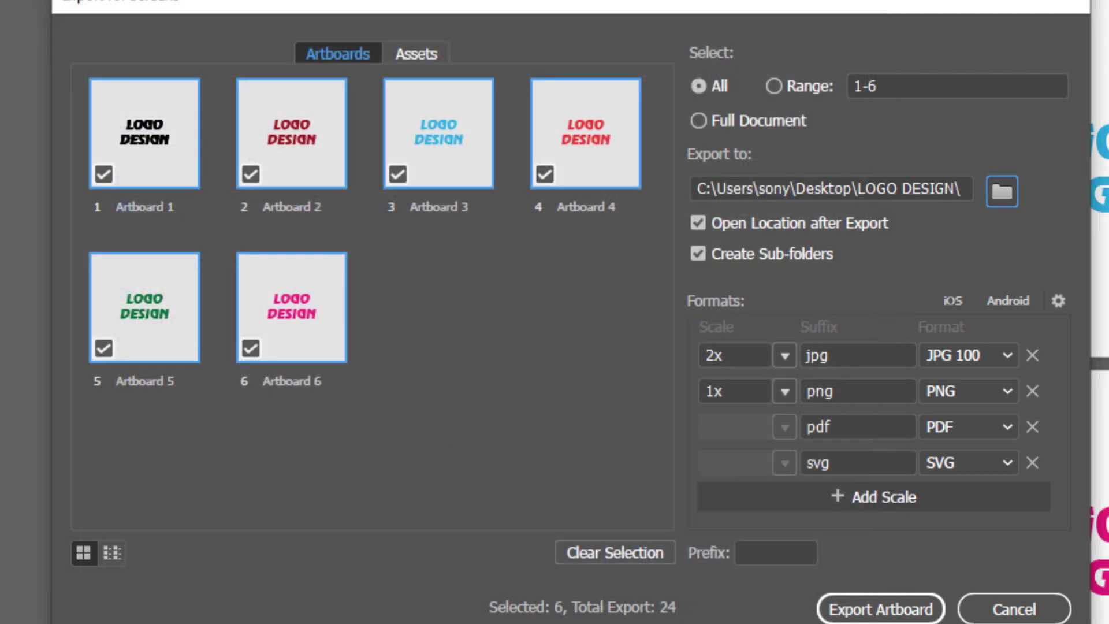
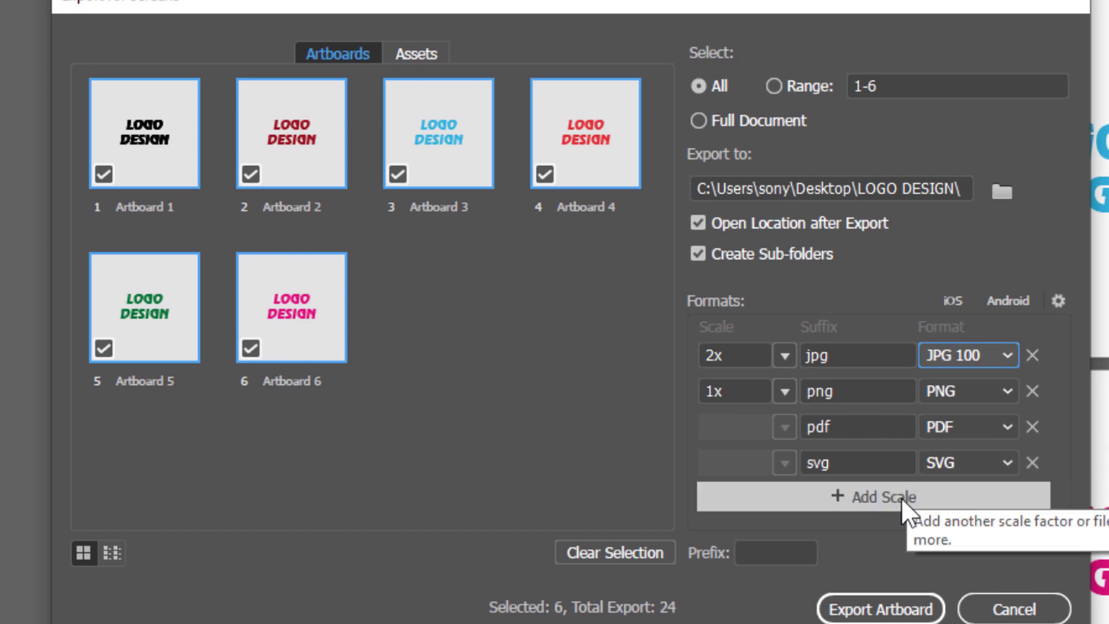
# Try adding another scale row to the export formats, and remove it.
pyautogui.click(844, 491)
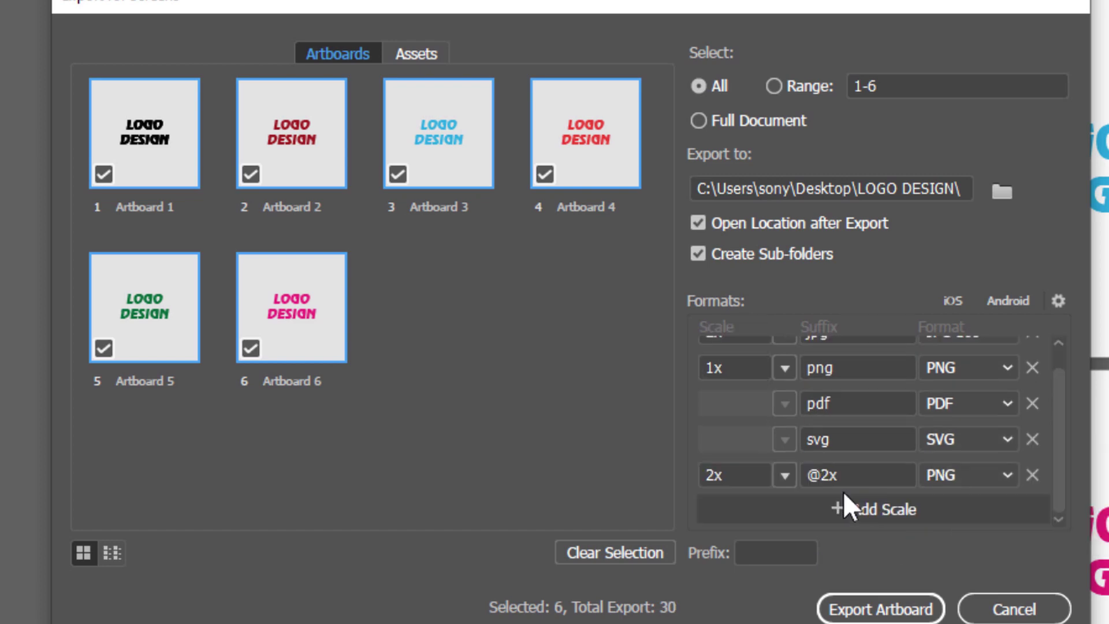
pyautogui.click(1031, 474)
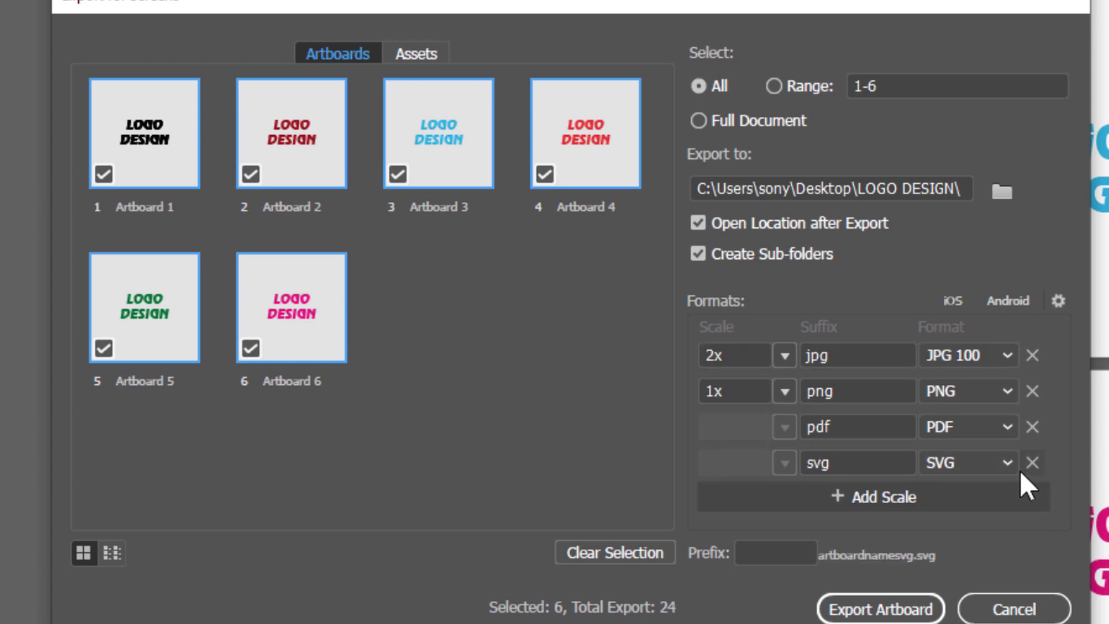
# Review the JPG row's suffix and scale options, choosing 2x again, and look at the file name prefix setting.
pyautogui.click(851, 355)
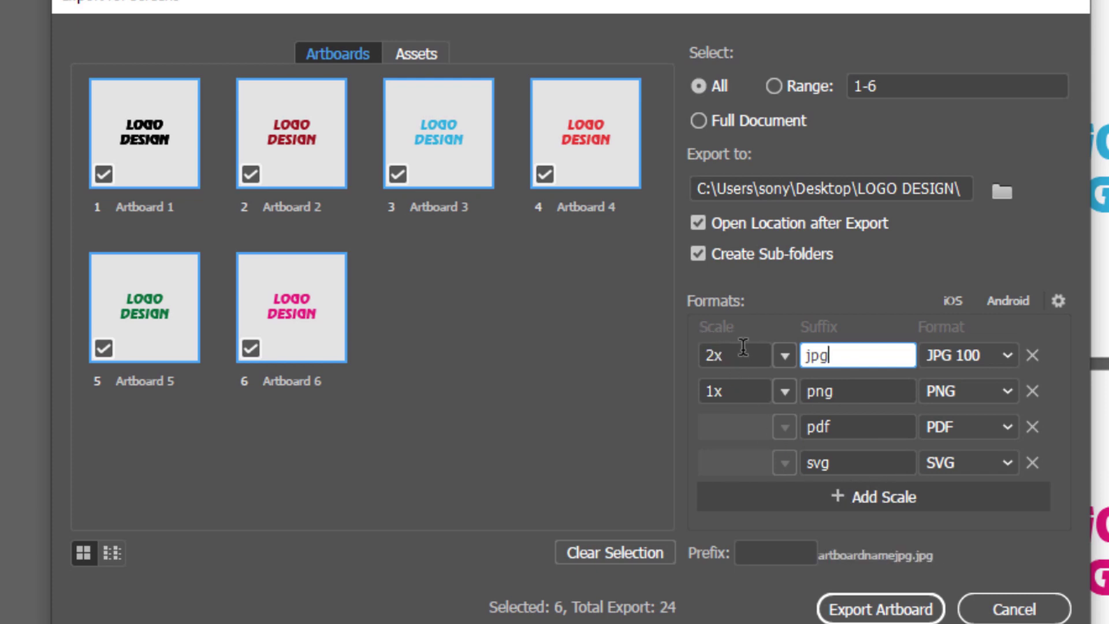
pyautogui.click(783, 357)
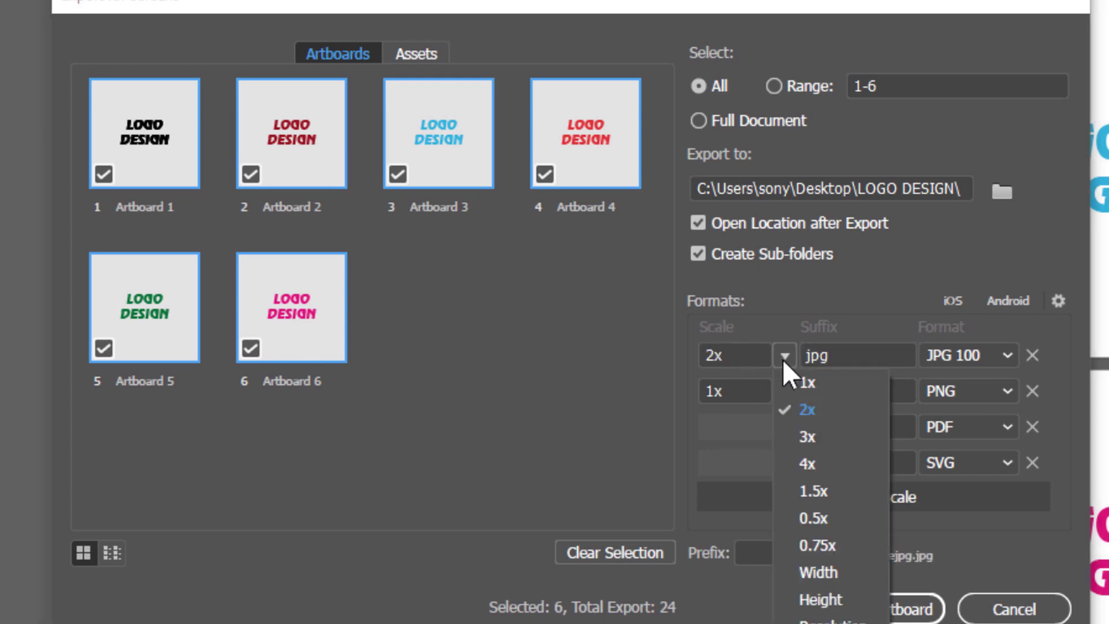
pyautogui.click(814, 408)
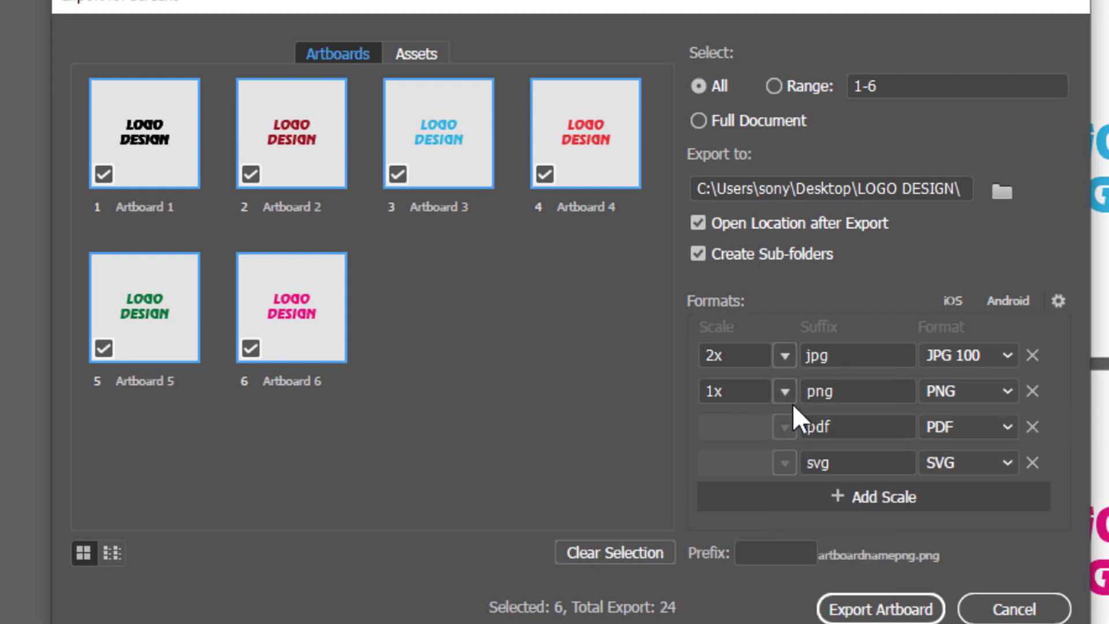
pyautogui.click(768, 550)
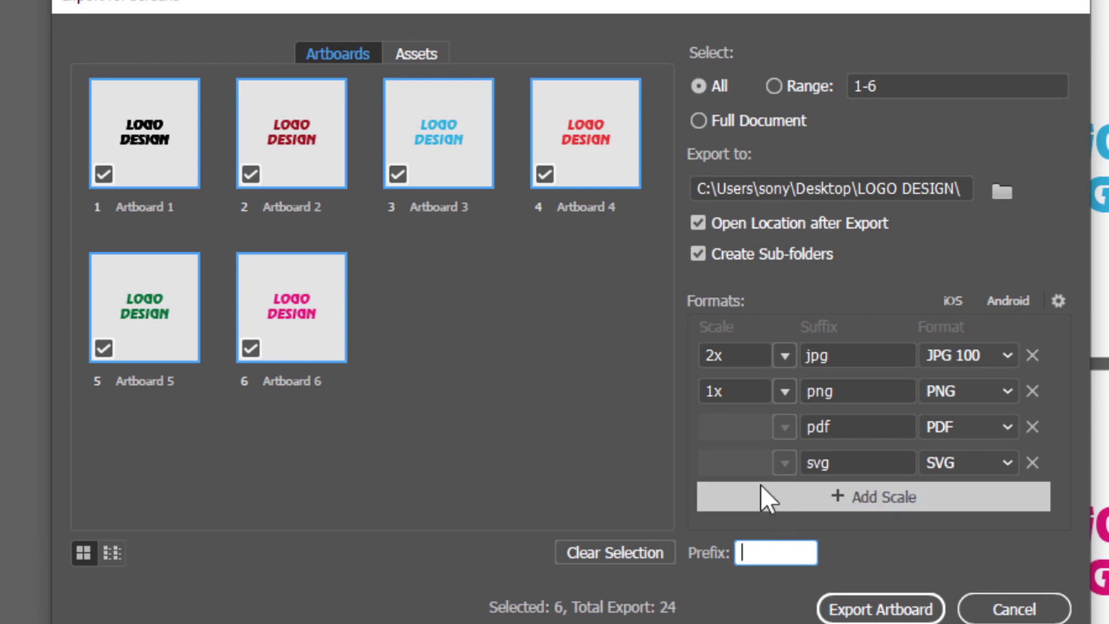
# Rename Artboard 1 as logo-1 and Artboard 2 as logo-2 in the export dialog.
pyautogui.doubleClick(144, 207)
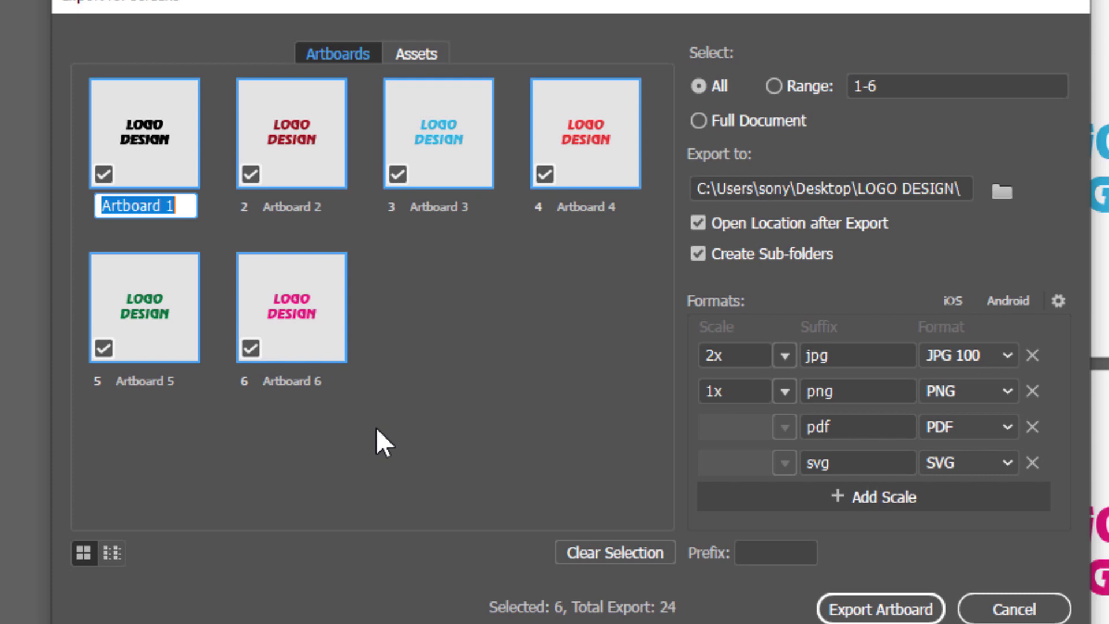
pyautogui.write('logo-')
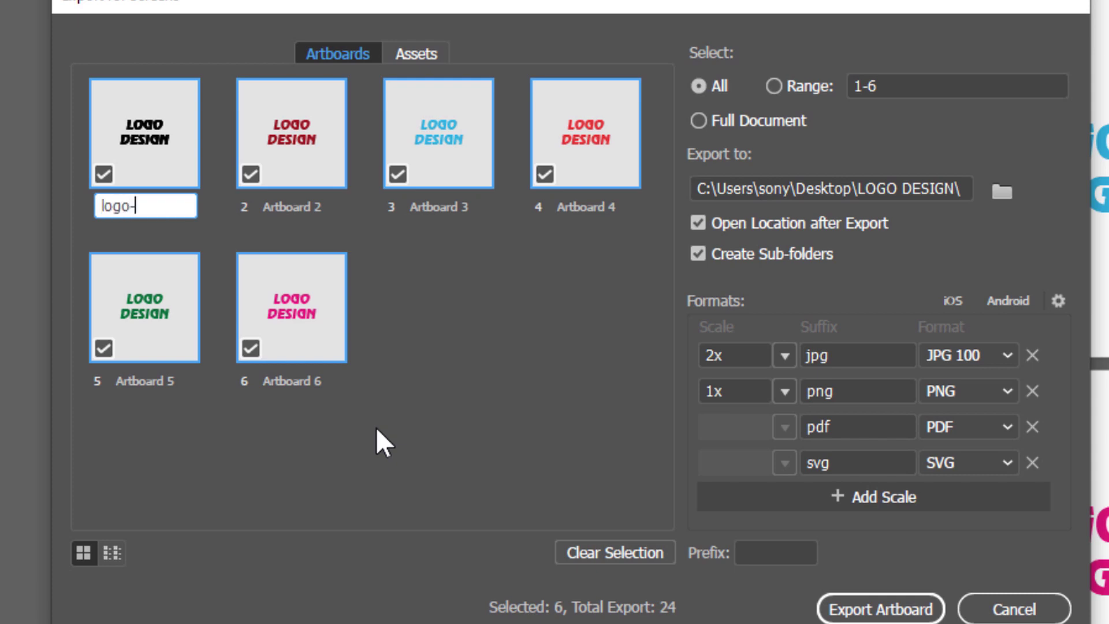
pyautogui.write('1')
pyautogui.click(308, 202)
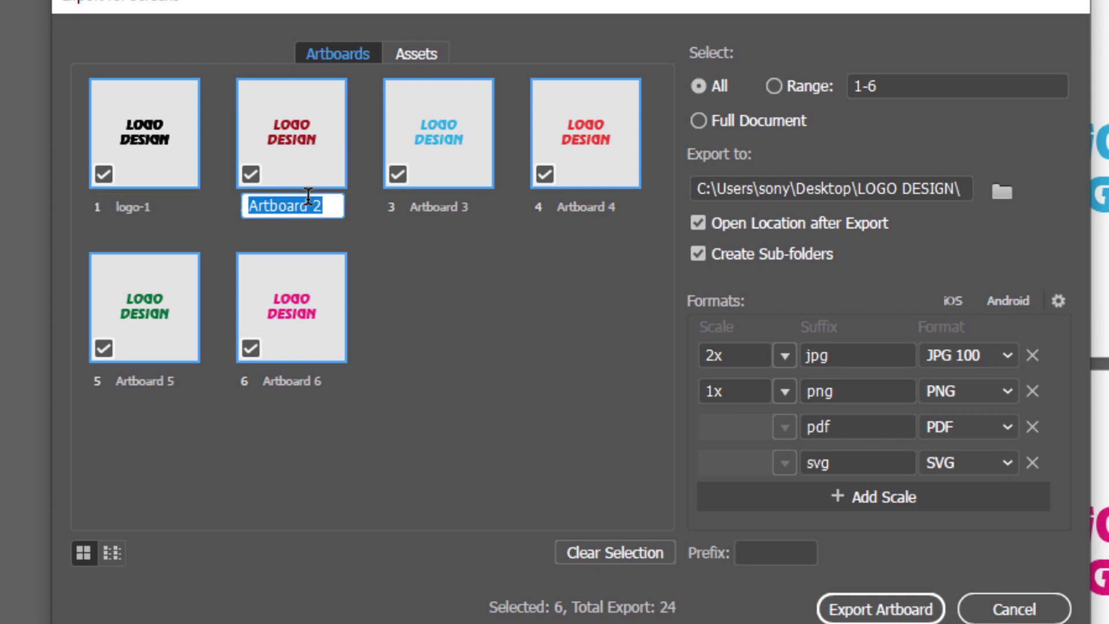
pyautogui.write('logo-')
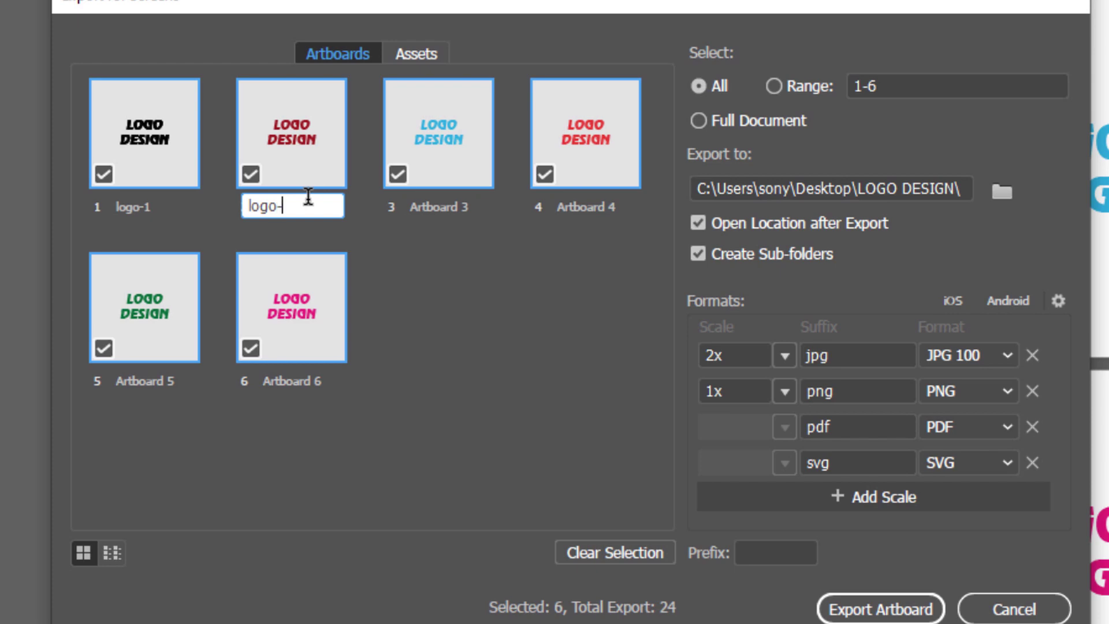
pyautogui.write('2')
pyautogui.click(446, 202)
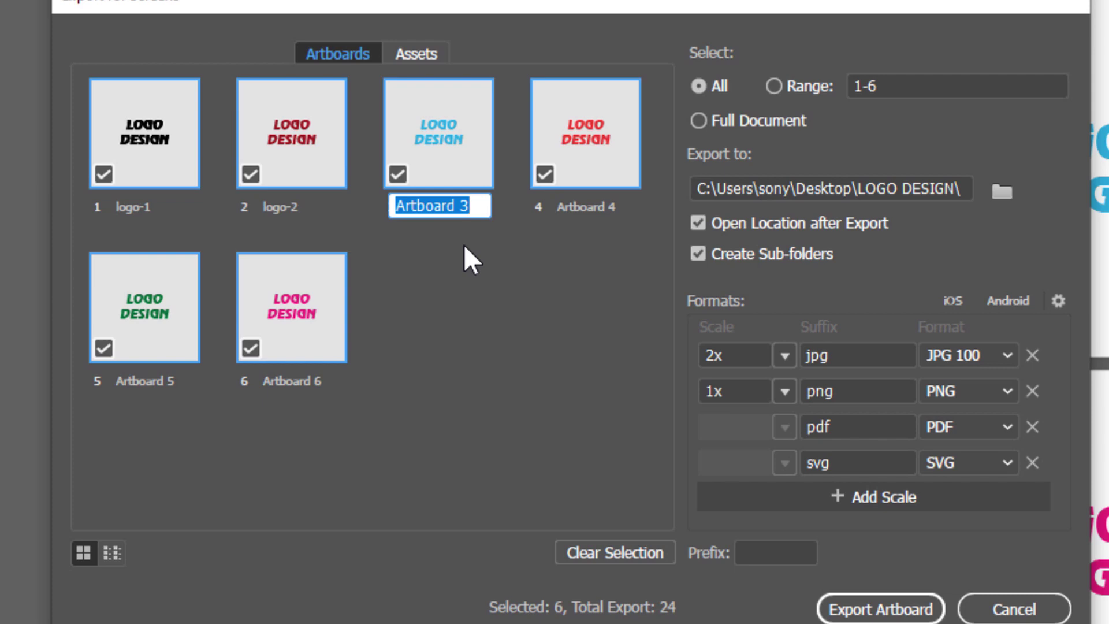
pyautogui.click(533, 373)
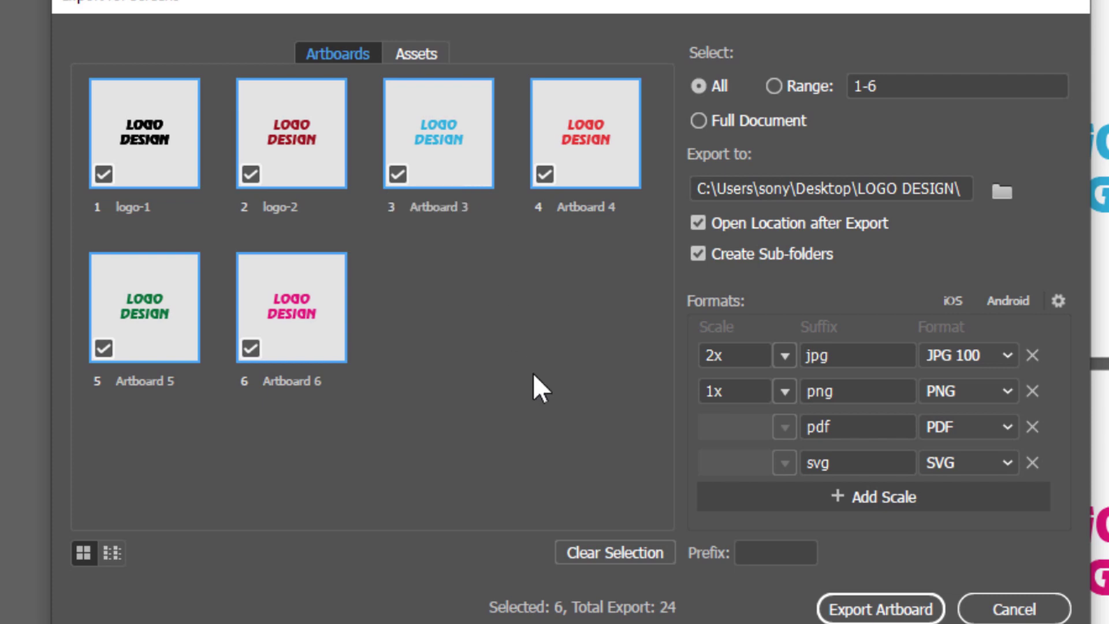
# Export all six artboards in the set formats, and check the PNG files in the exported 1x folder.
pyautogui.click(893, 611)
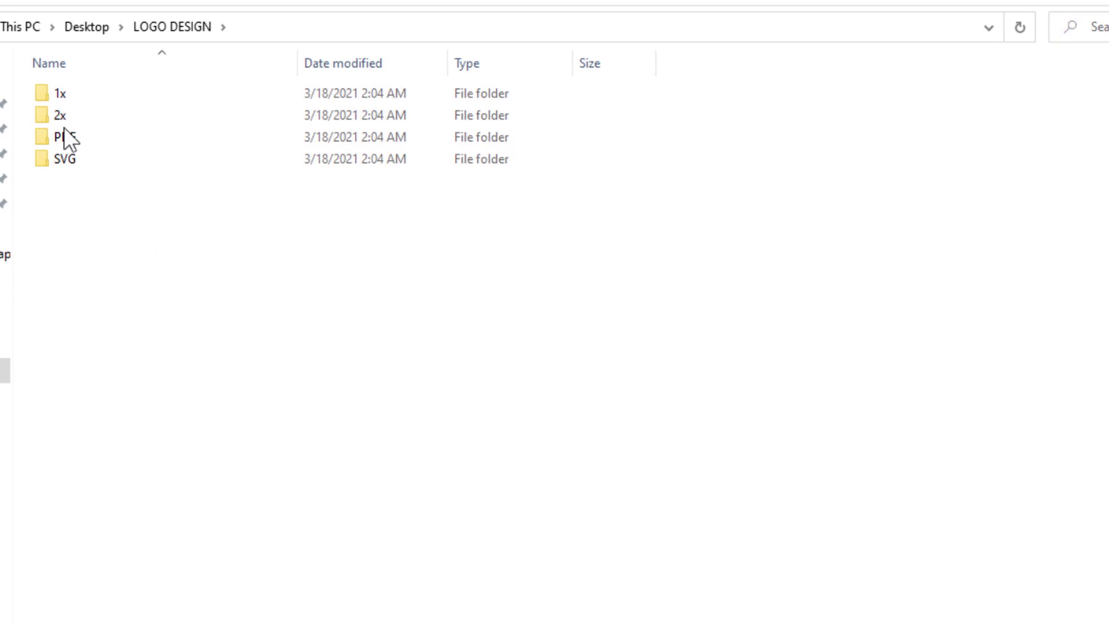
pyautogui.doubleClick(99, 90)
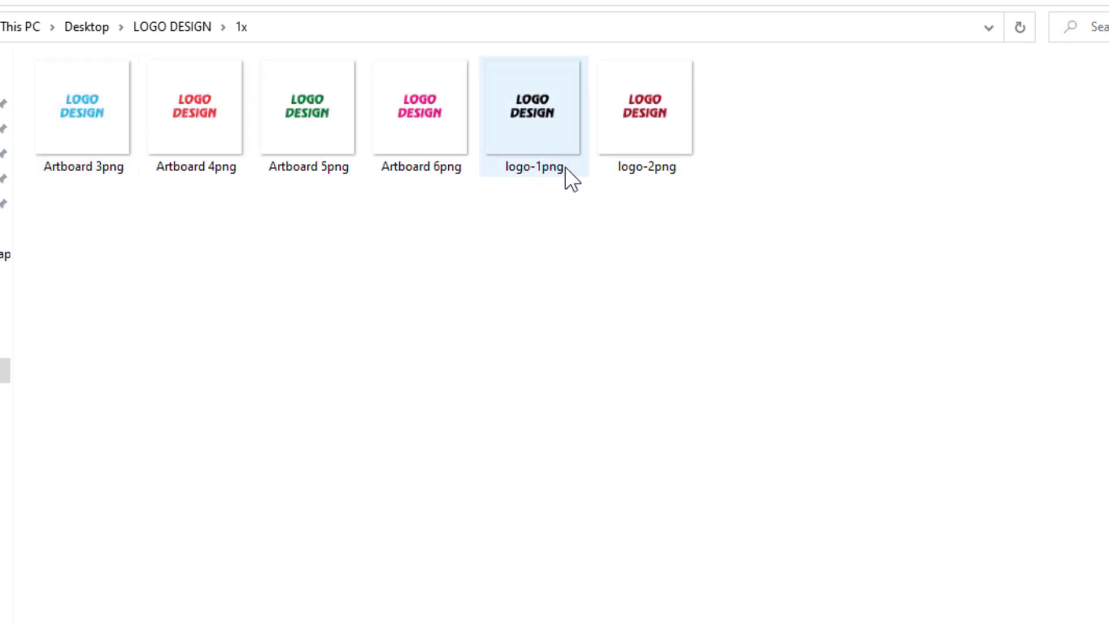
pyautogui.moveTo(557, 173)
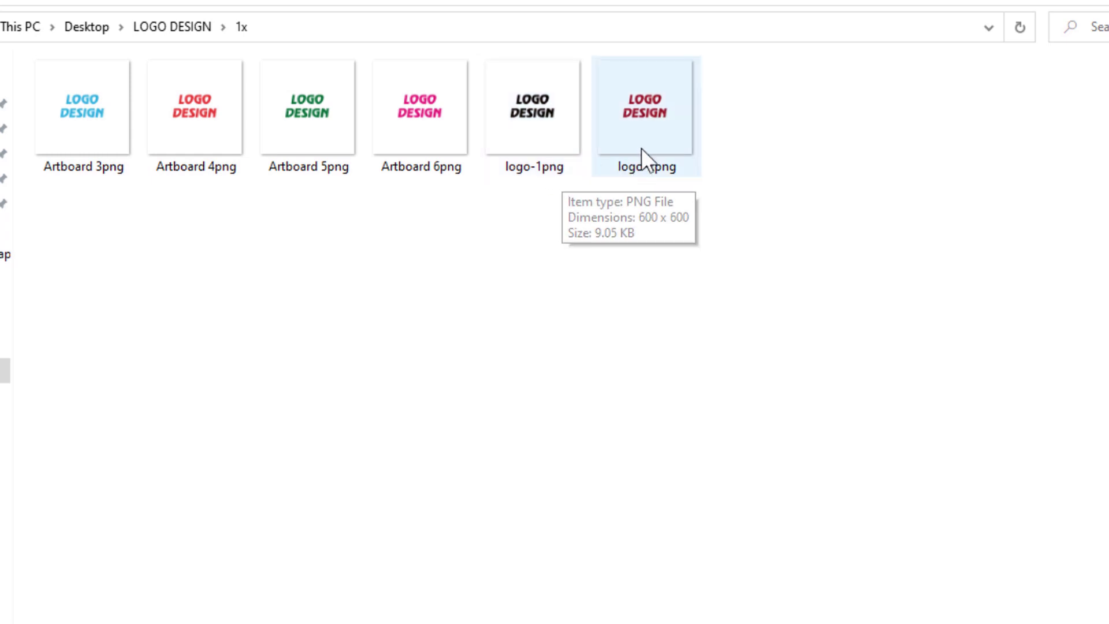
pyautogui.moveTo(625, 176)
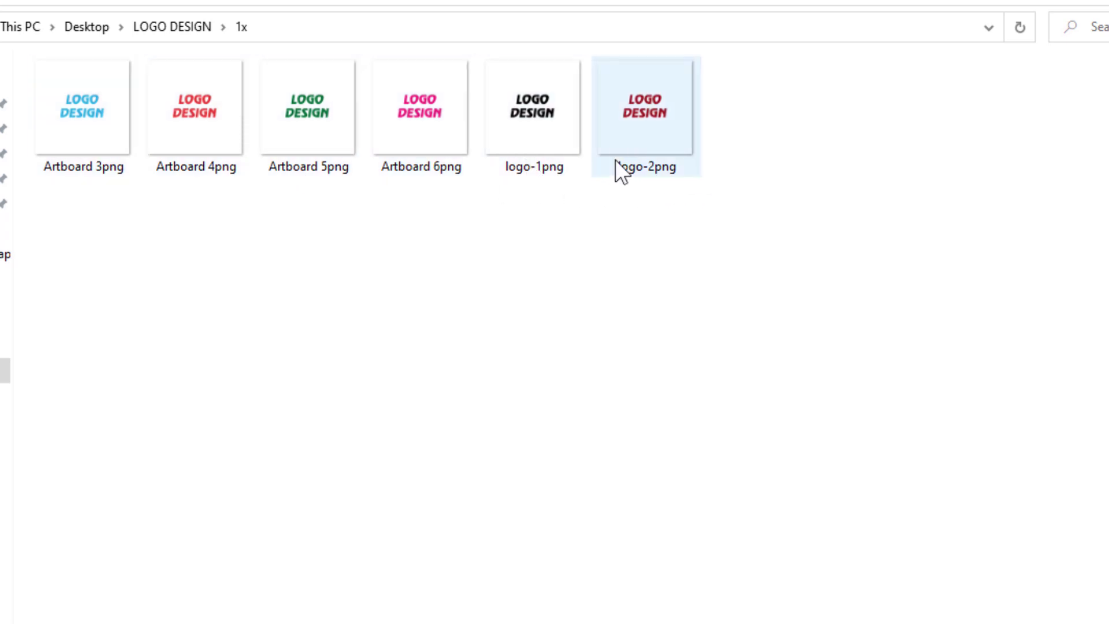
pyautogui.moveTo(636, 153)
# Inspect the exported JPG files in the 2x folder, including the file details of the pink logo.
pyautogui.hotkey('alt', 'Up')
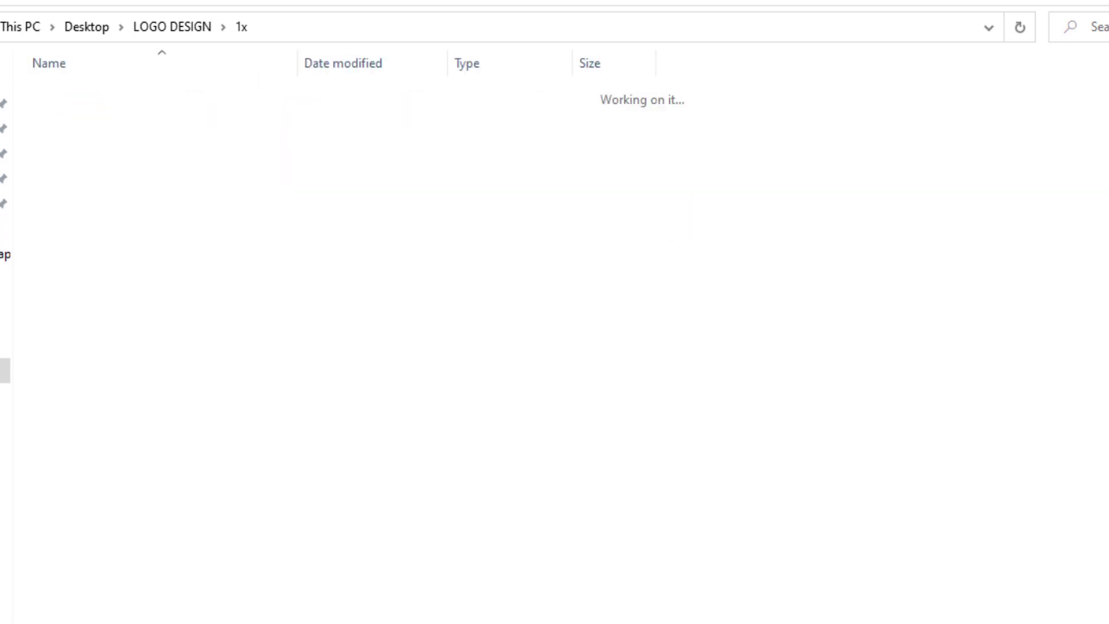
pyautogui.doubleClick(89, 111)
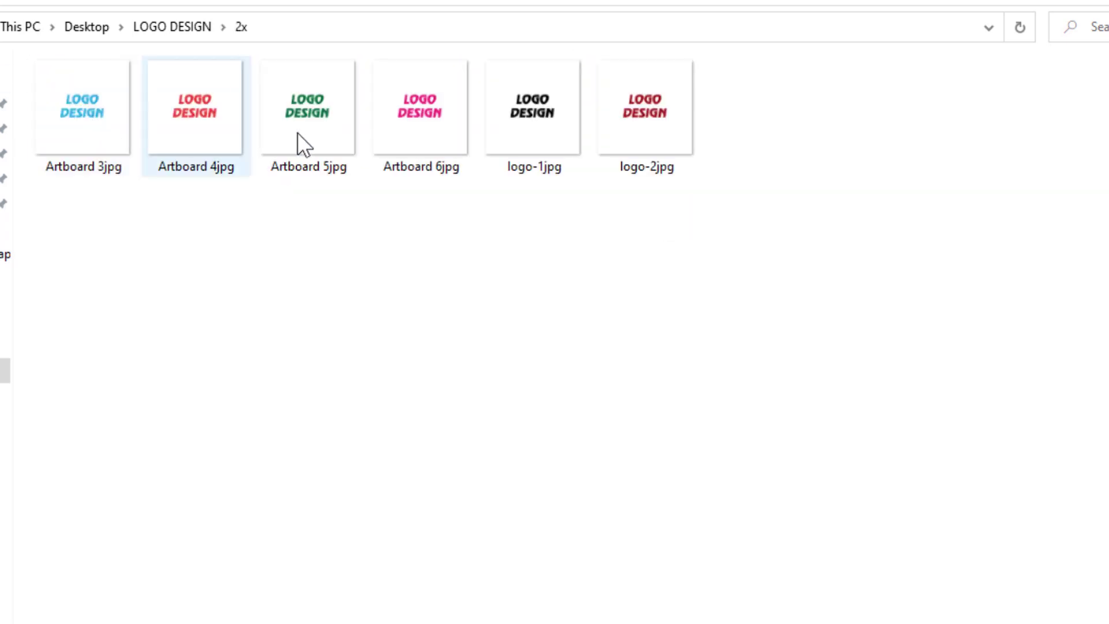
pyautogui.moveTo(438, 134)
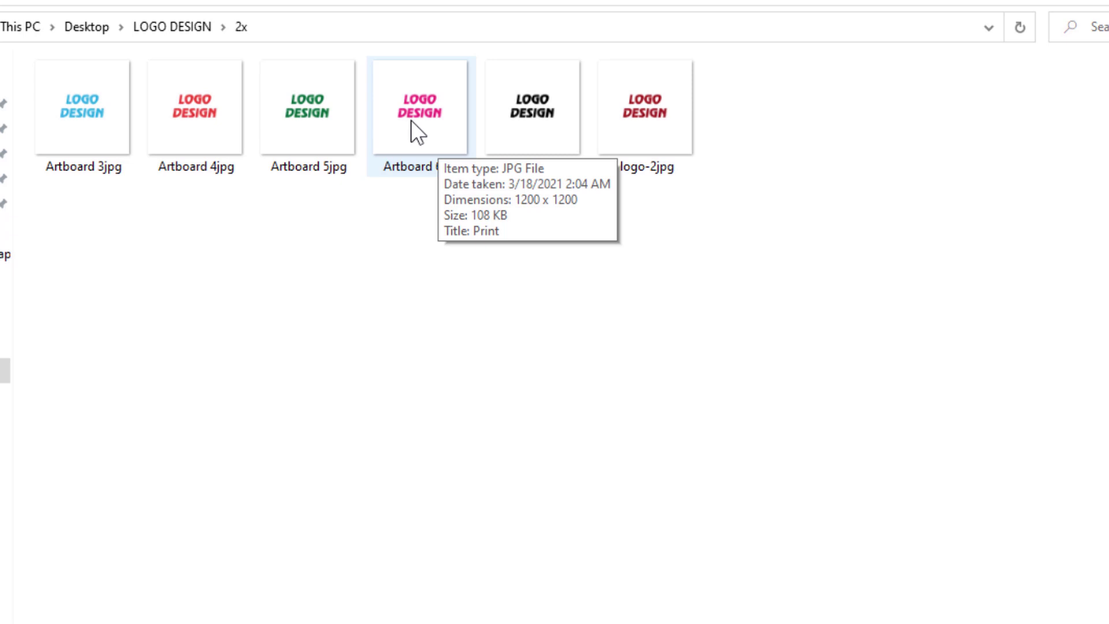
# Open logo-2pdf from the exported PDF folder in the Chrome browser to view it.
pyautogui.hotkey('alt', 'Left')
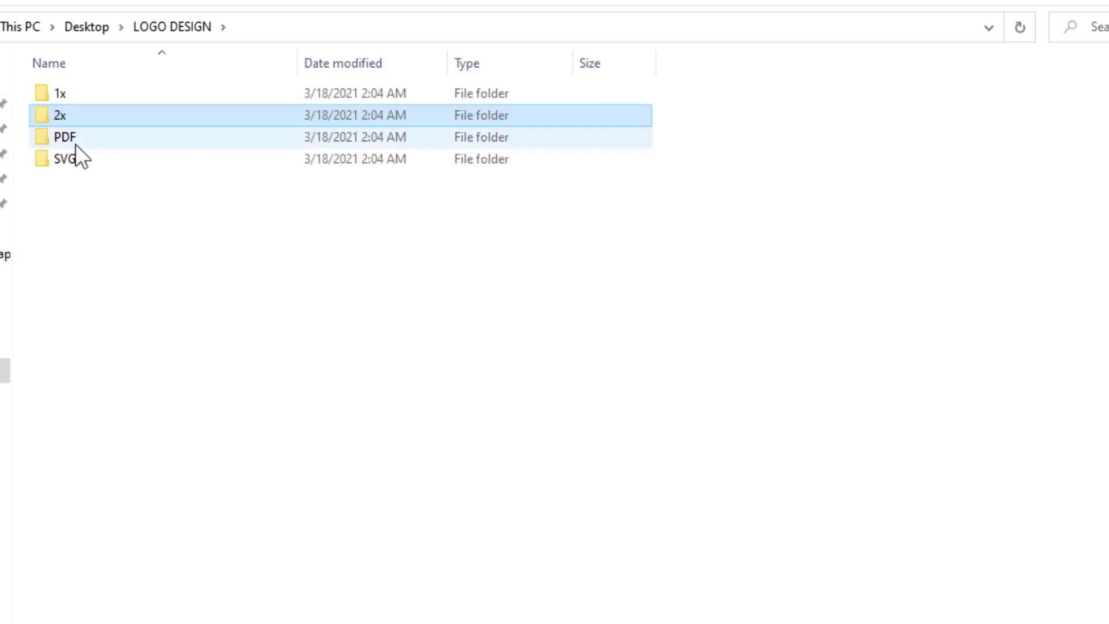
pyautogui.doubleClick(102, 144)
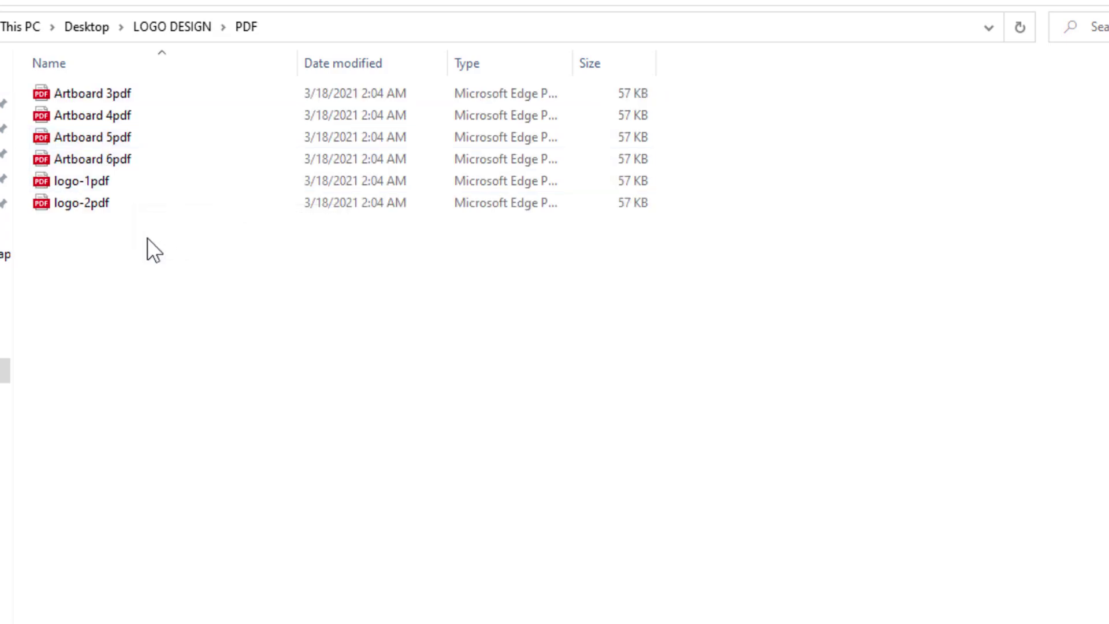
pyautogui.click(65, 203)
pyautogui.moveTo(63, 200); pyautogui.dragTo(511, 18)
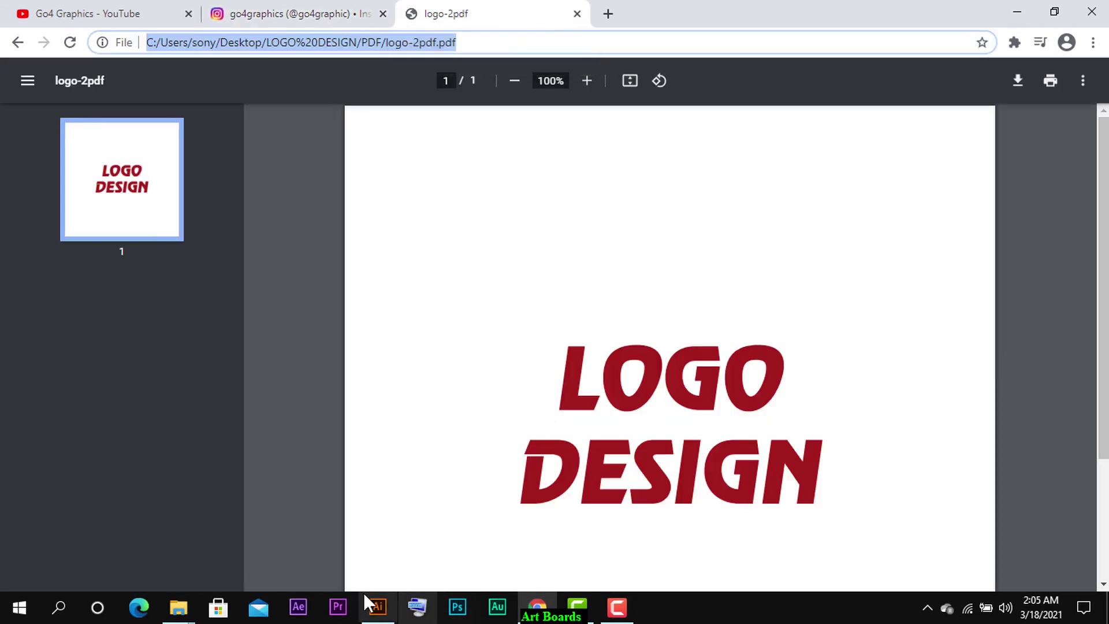
# Return to File Explorer to check the exported files in the SVG folder, and switch back to Illustrator.
pyautogui.click(179, 610)
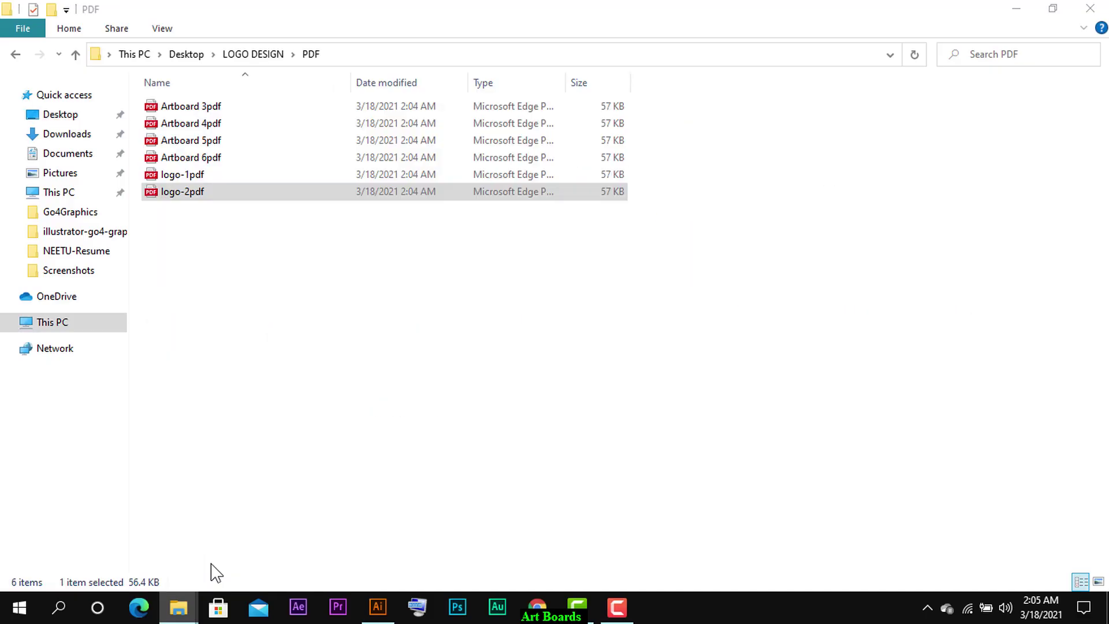
pyautogui.click(75, 55)
pyautogui.doubleClick(173, 159)
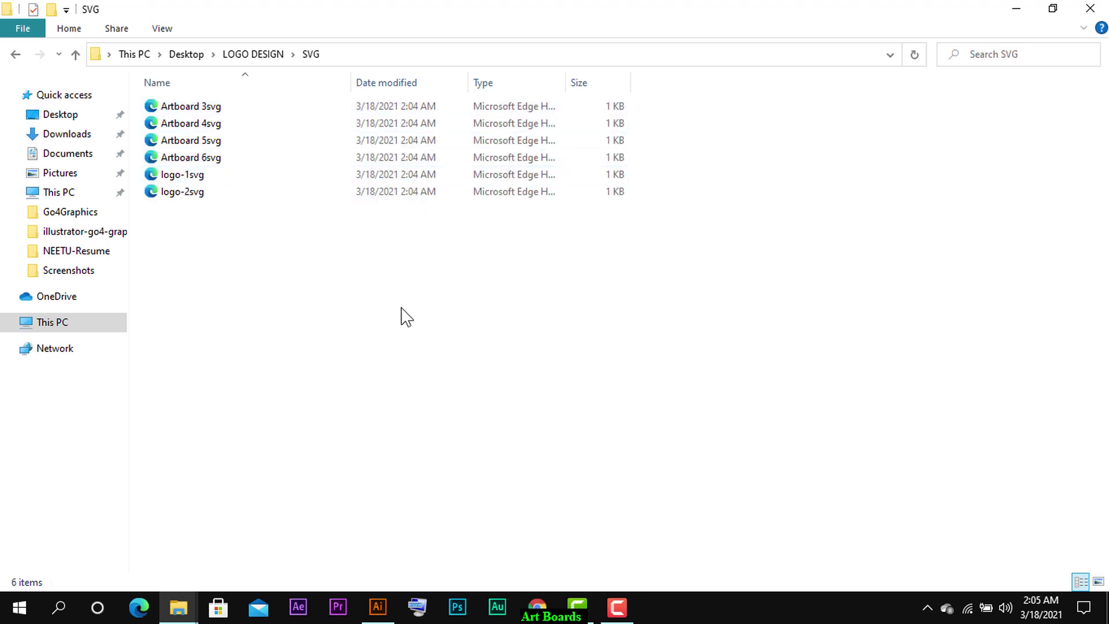
pyautogui.click(394, 616)
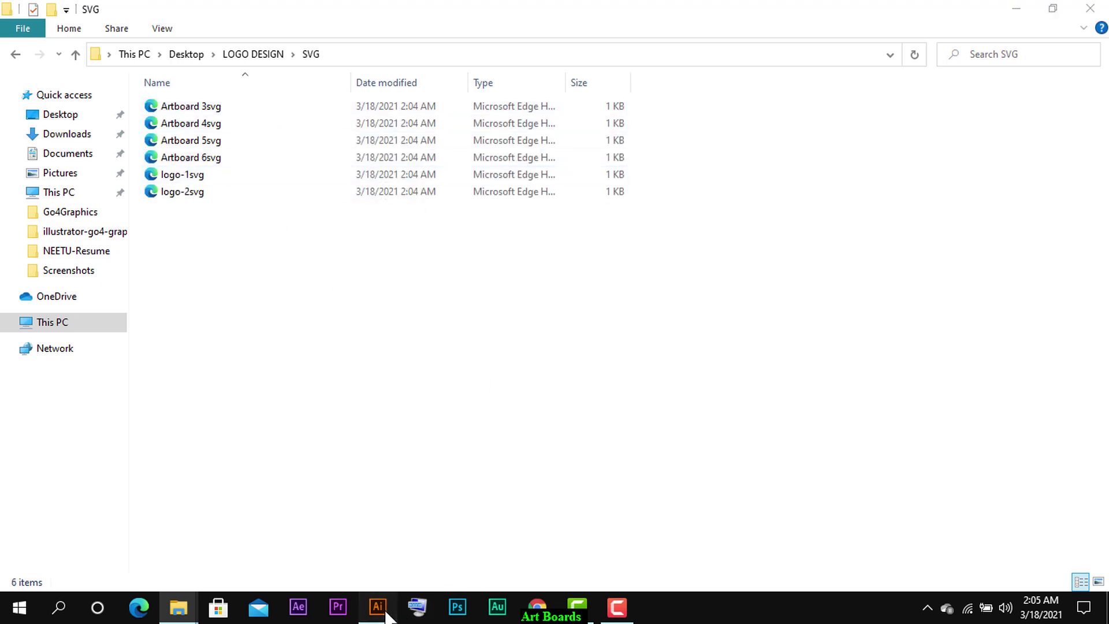